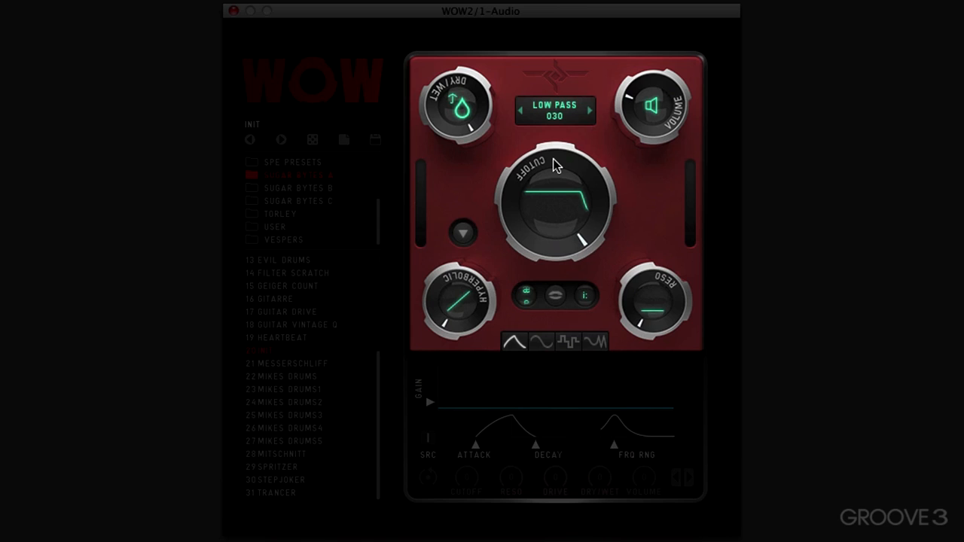
Set the filter type to High Pass 2 Pole.
left_click(554, 109)
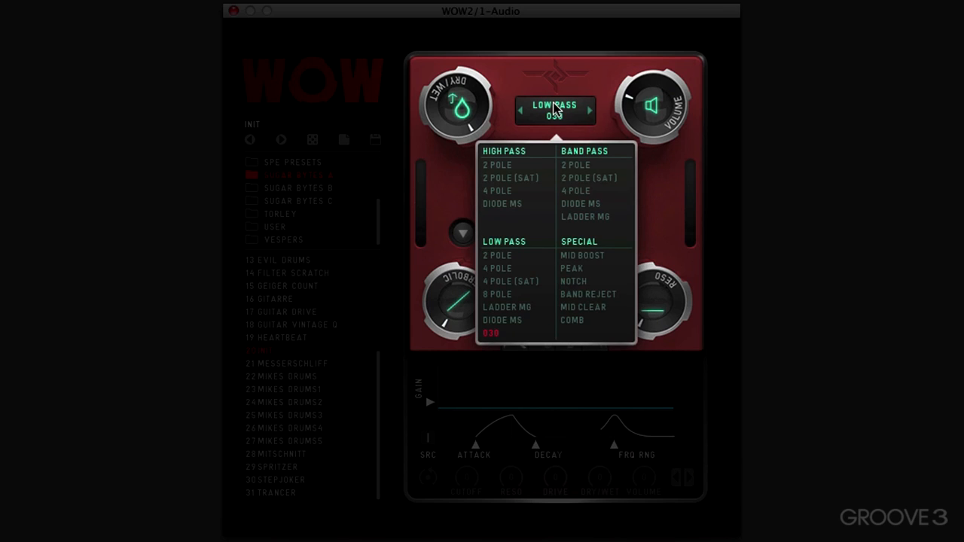
left_click(503, 166)
left_click(510, 107)
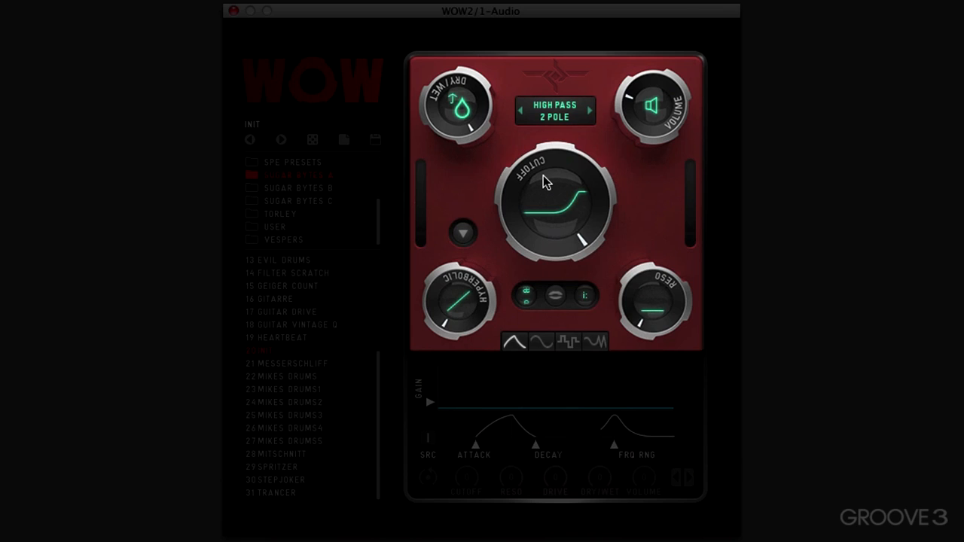
Switch the filter to Low Pass 2 Pole and lower the cutoff to about a third of its range.
left_click(572, 106)
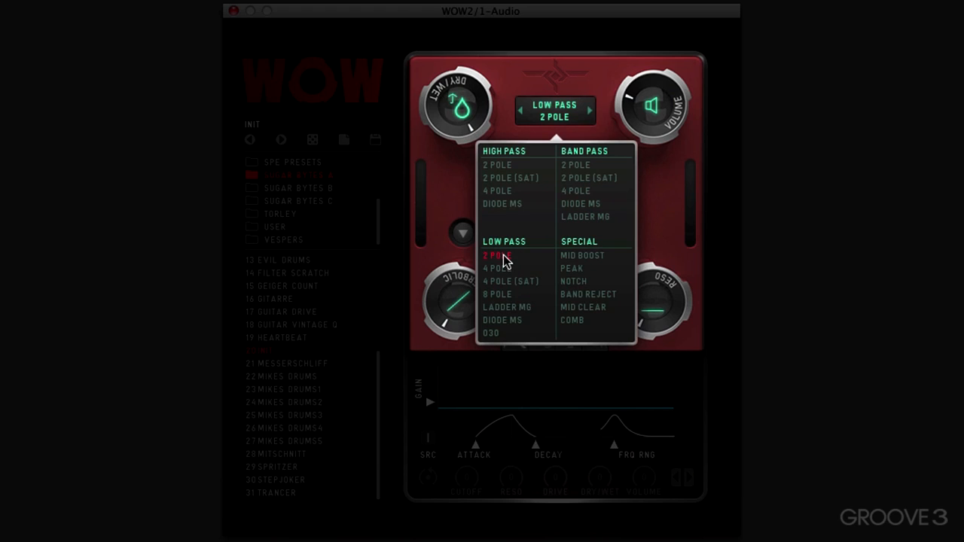
left_click(457, 172)
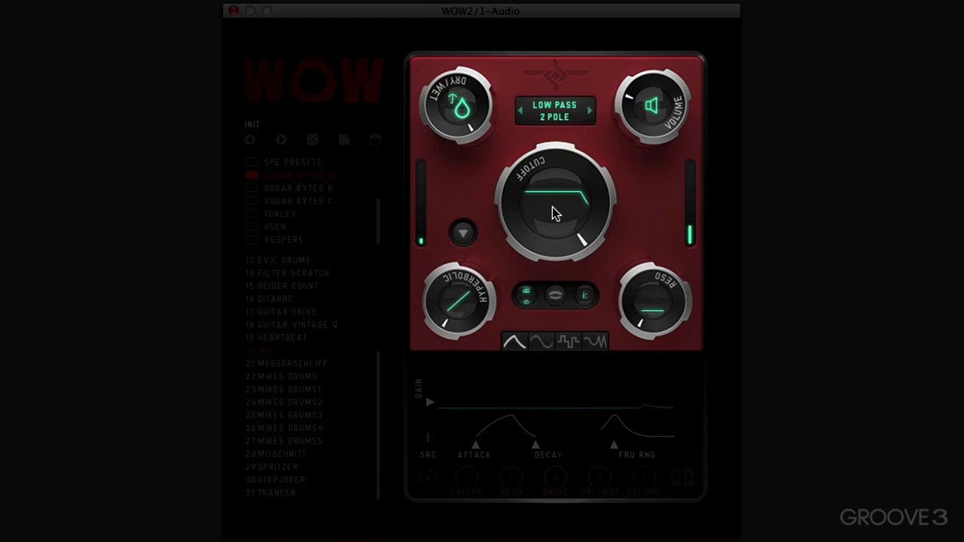
left_click_drag(552, 217, 560, 368)
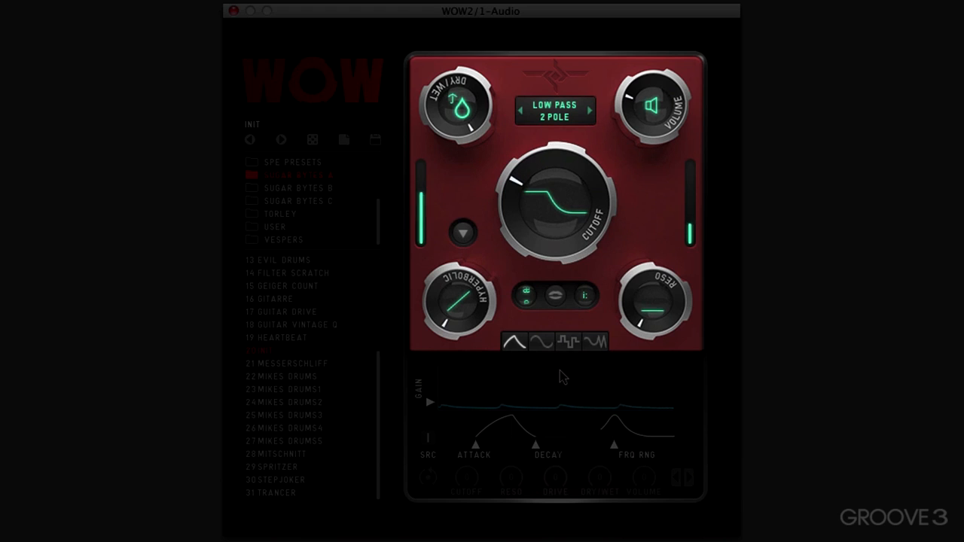
Switch the filter to High Pass 2 Pole and sweep the cutoff up and back down to a low setting.
left_click(551, 110)
left_click(493, 166)
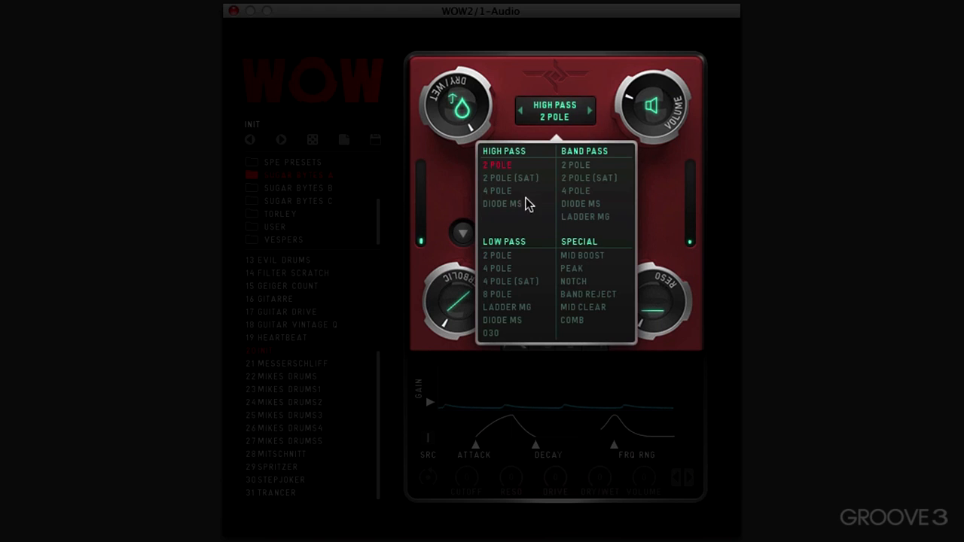
left_click_drag(561, 212, 552, 70)
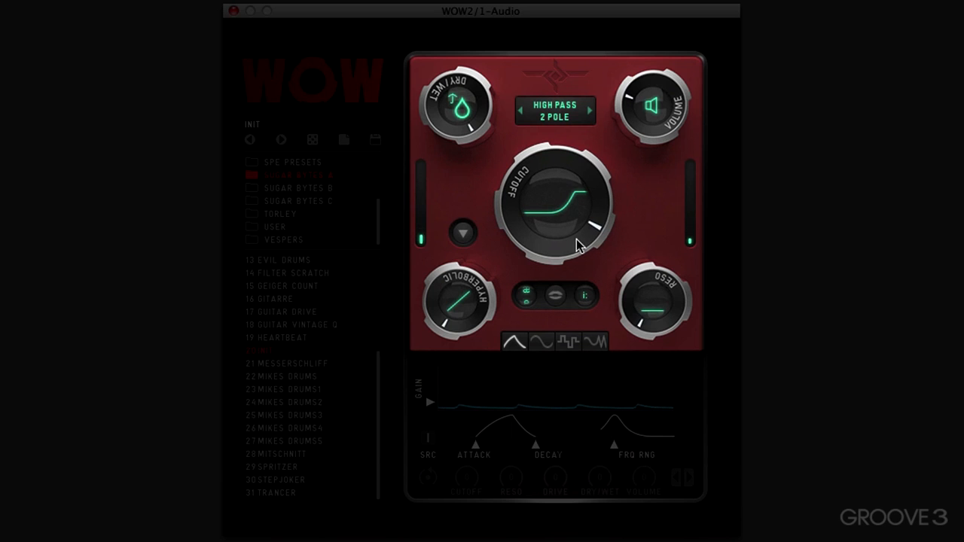
left_click_drag(567, 197, 599, 365)
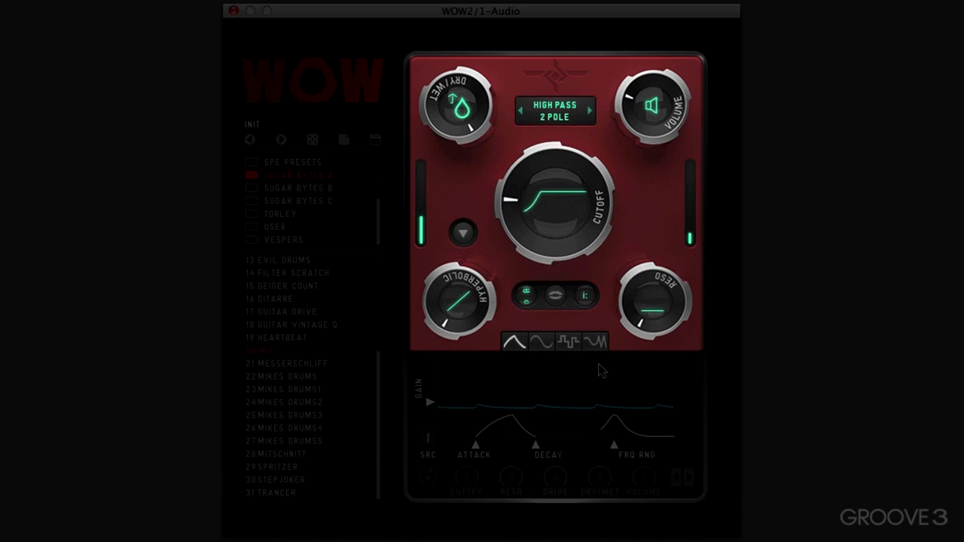
Set the filter to Band Pass 4 Pole and adjust the cutoff around its midpoint with vowel mode enabled.
left_click(543, 113)
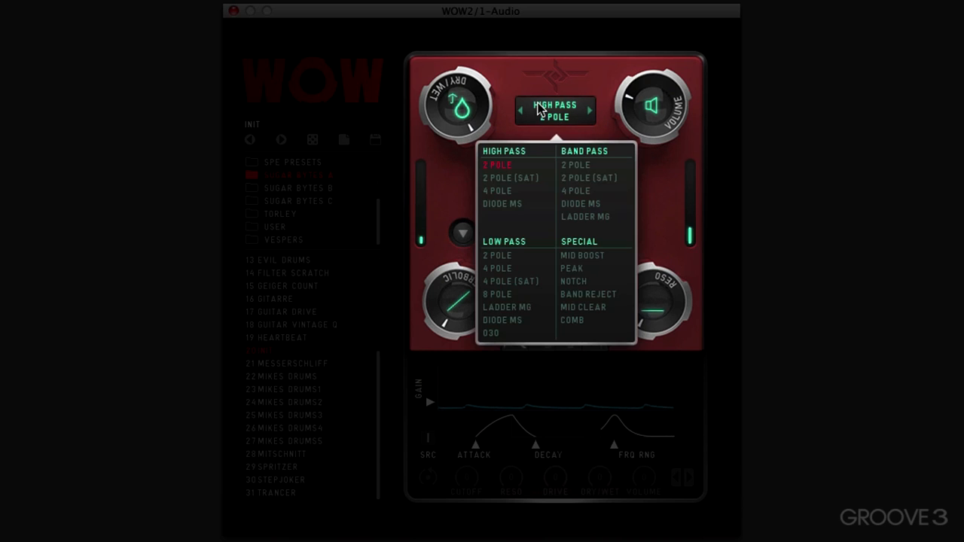
left_click(580, 190)
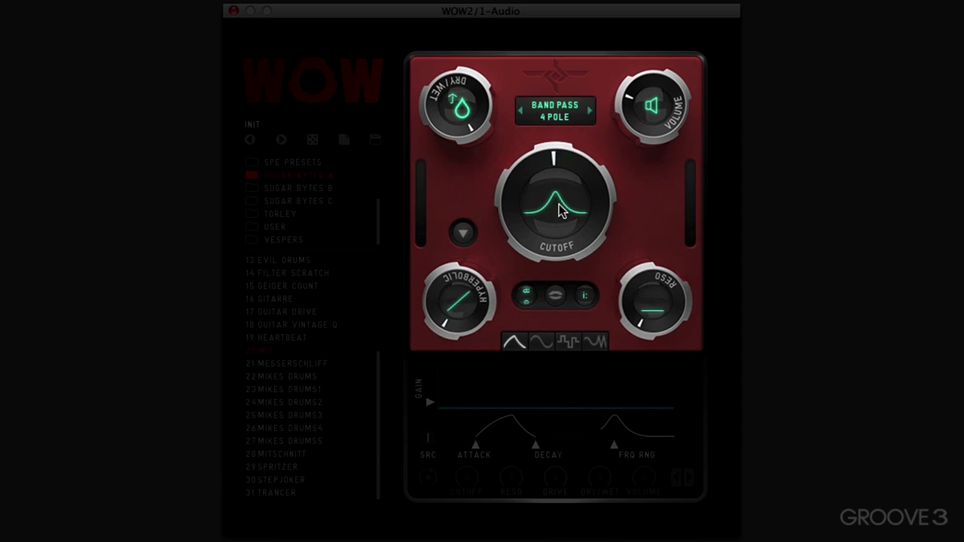
left_click_drag(553, 206, 555, 209)
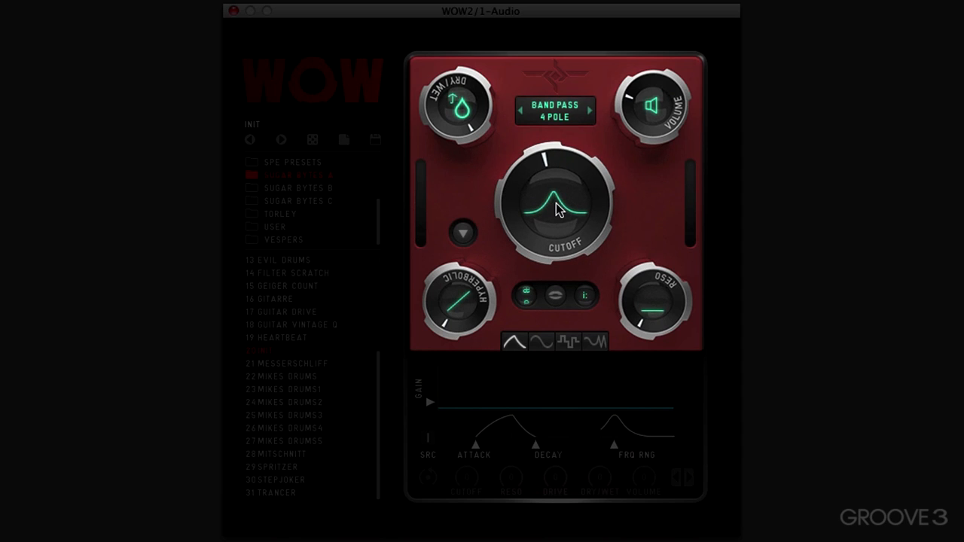
mouse_move(554, 209)
left_mouse_down()
mouse_move(557, 118)
mouse_move(553, 171)
mouse_move(565, 241)
mouse_move(557, 211)
left_mouse_up()
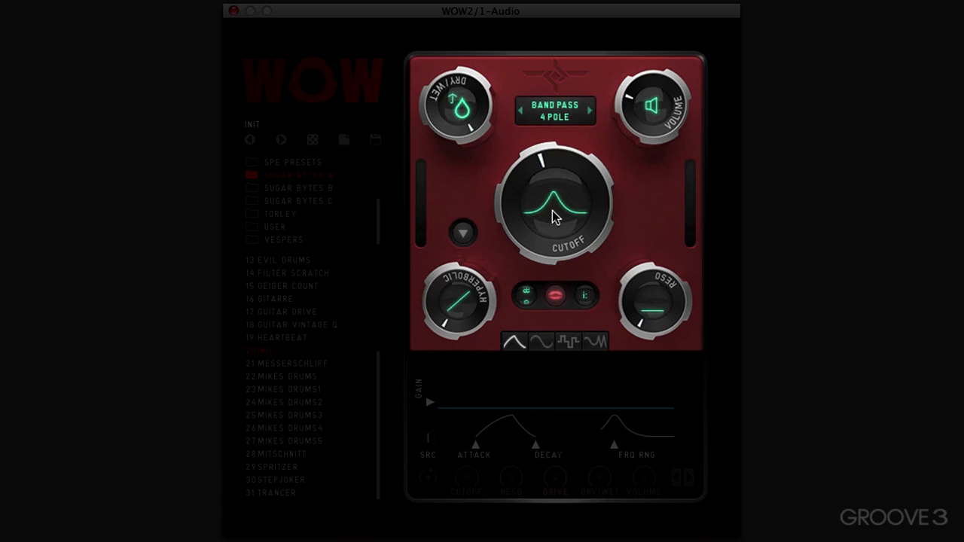
left_click_drag(552, 210, 552, 196)
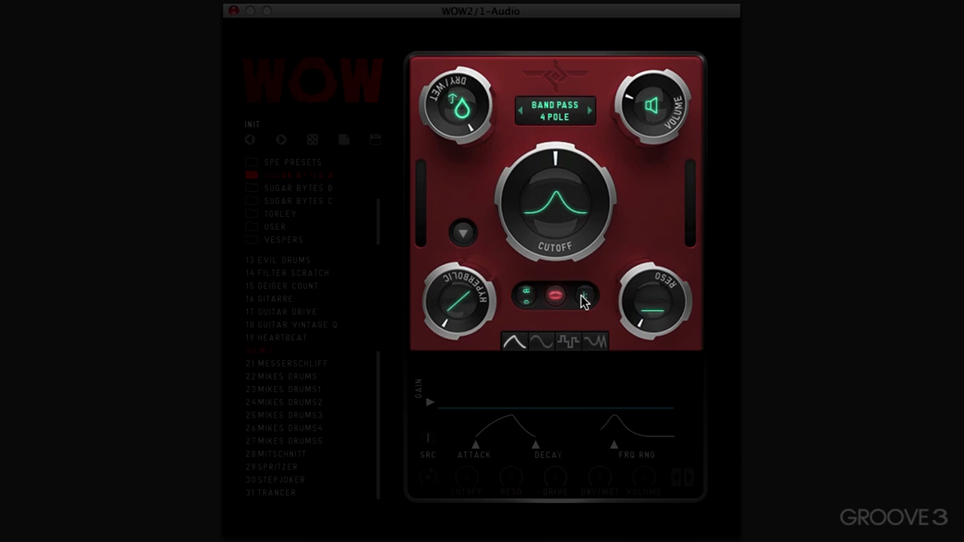
Set the filter to Low Pass 2 Pole with vowel mode on and sweep the cutoff.
left_click(554, 110)
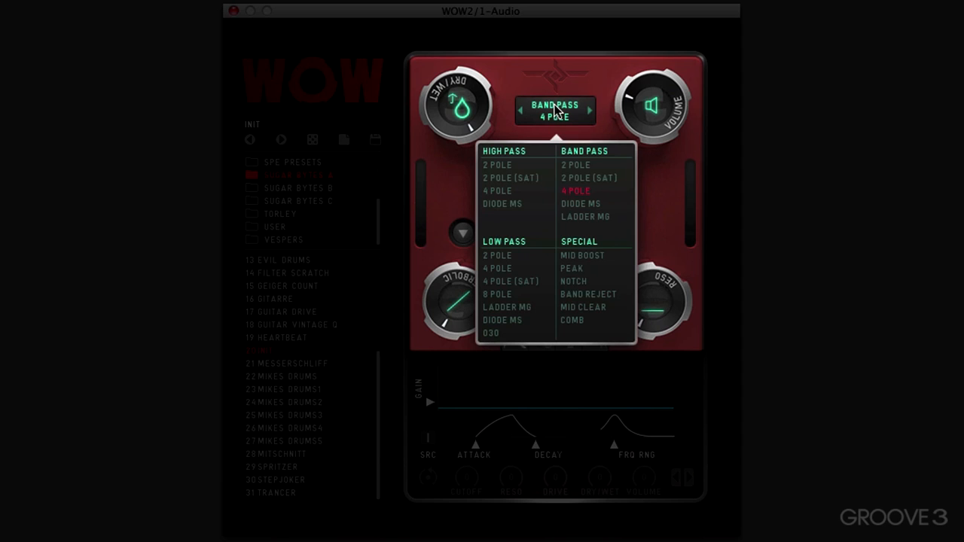
left_click(497, 256)
left_click(469, 205)
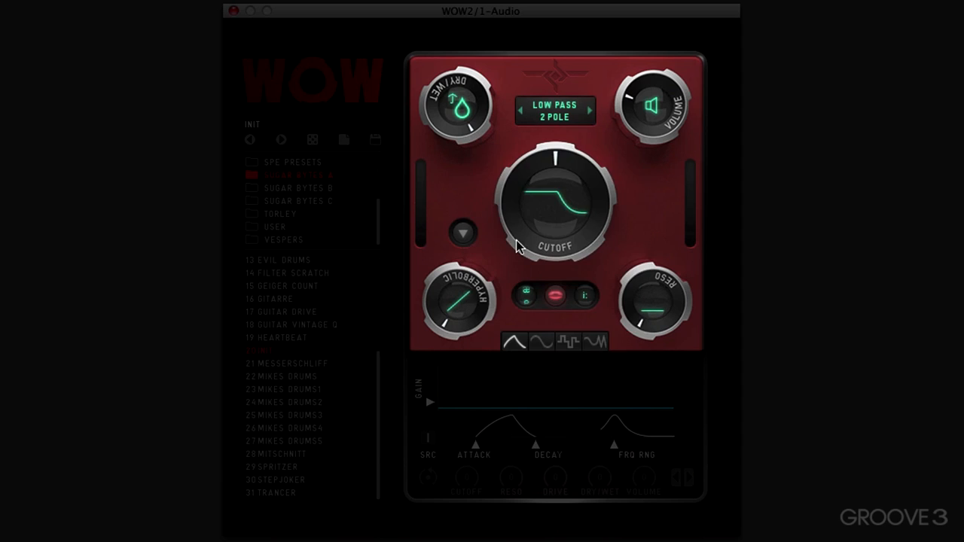
left_click_drag(553, 227, 550, 110)
Switch the filter to the special Notch type and raise the resonance to about halfway.
left_click(549, 106)
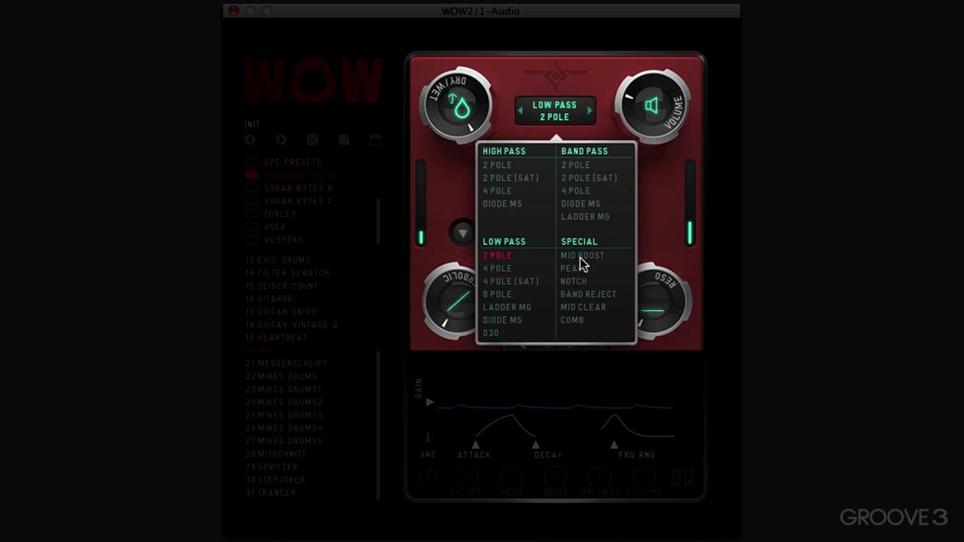
left_click(578, 284)
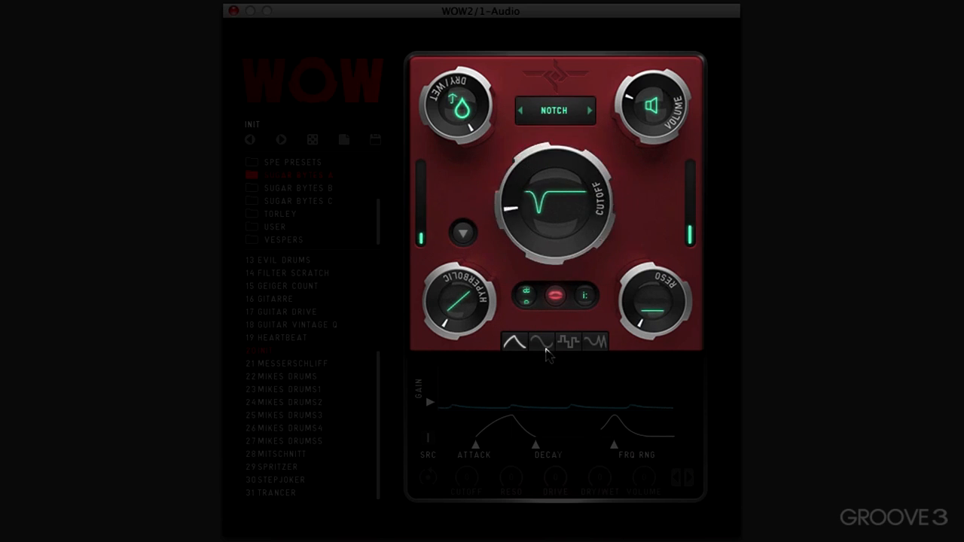
left_click_drag(653, 302, 658, 214)
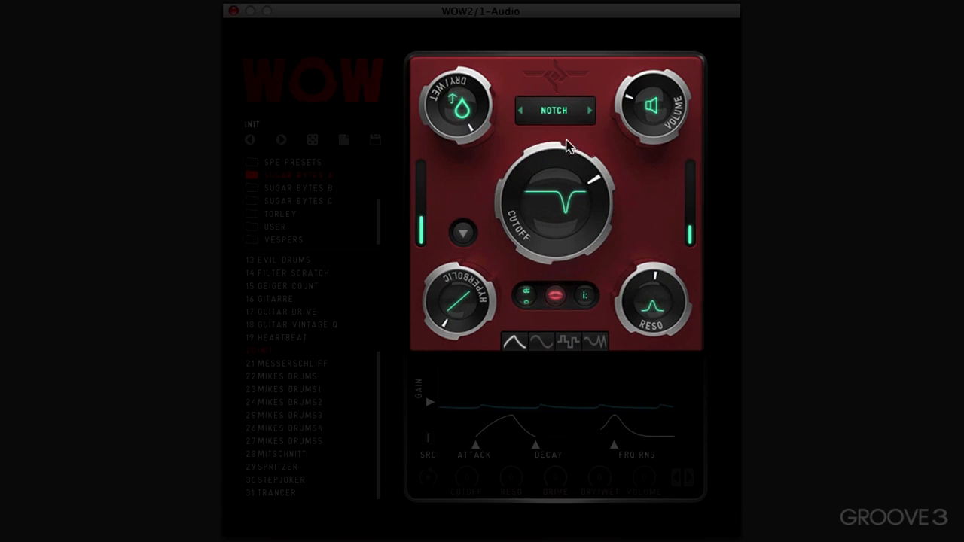
Raise the Hyperbolic drive to about halfway and sweep the notch cutoff with the vowels set to Y and O.
left_click_drag(482, 293, 537, 209)
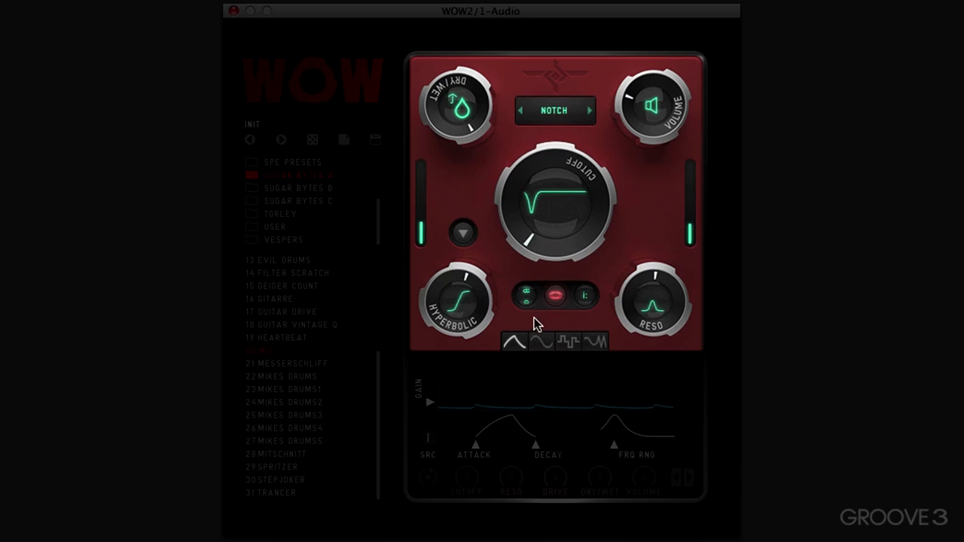
left_click_drag(518, 303, 522, 320)
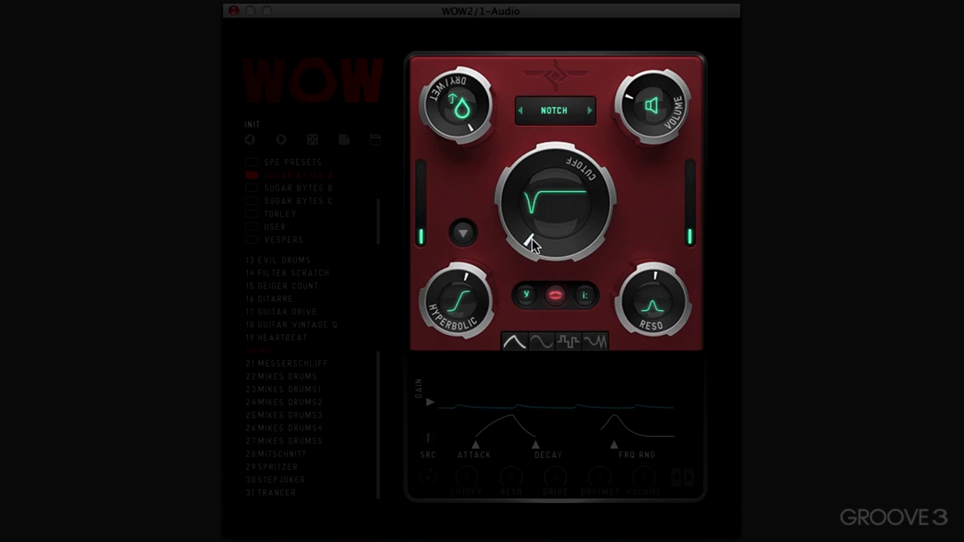
left_click_drag(530, 235, 525, 15)
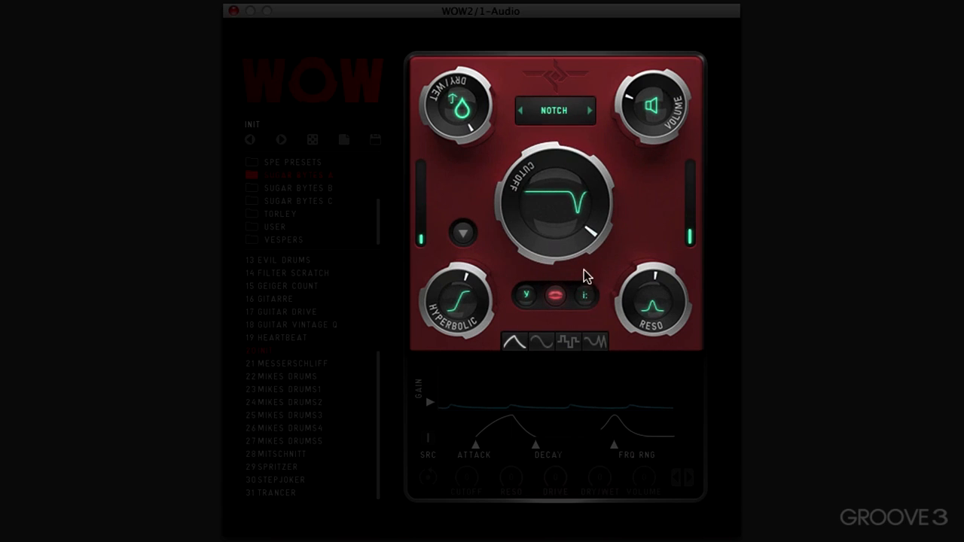
left_click_drag(581, 287, 583, 380)
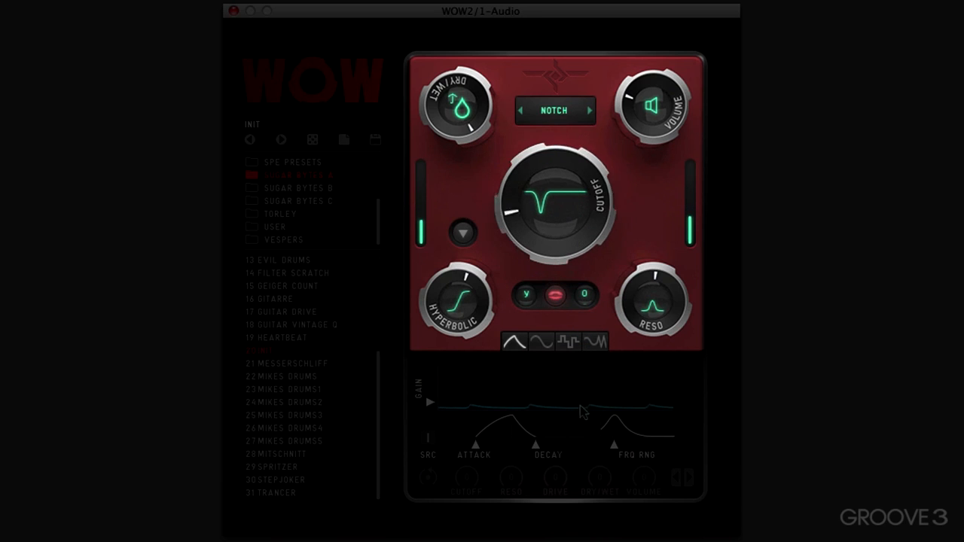
Switch the filter to Band Reject and sweep the cutoff up to nearly fully open.
left_click(576, 110)
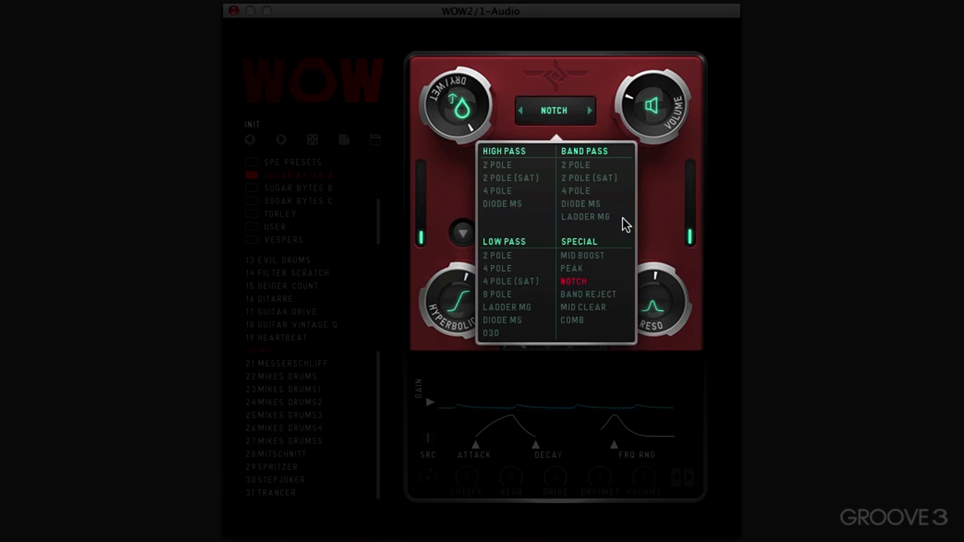
left_click(590, 294)
left_click(464, 189)
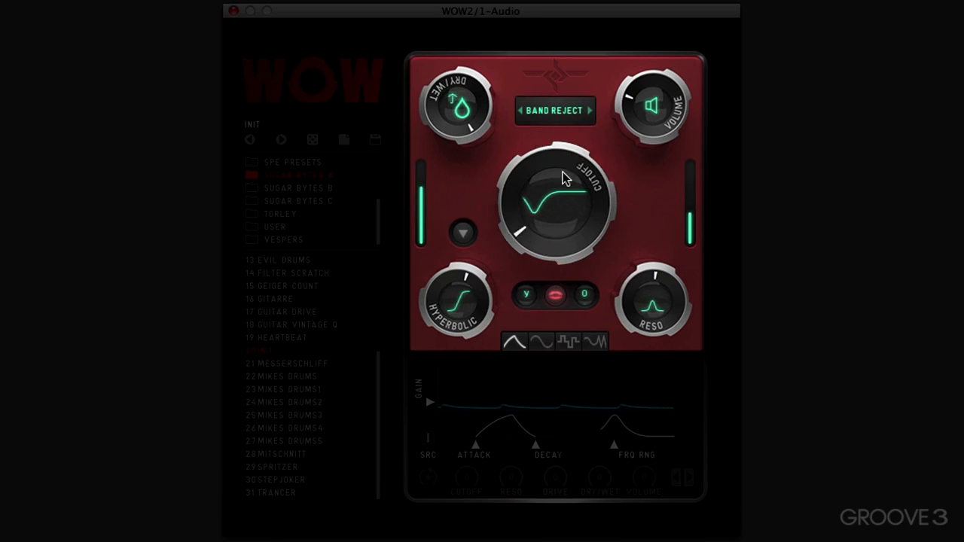
left_click_drag(555, 90, 546, 30)
Raise the Hyperbolic drive and the resonance to near maximum while lowering the Band Reject cutoff to just below its midpoint.
left_click_drag(467, 277, 467, 218)
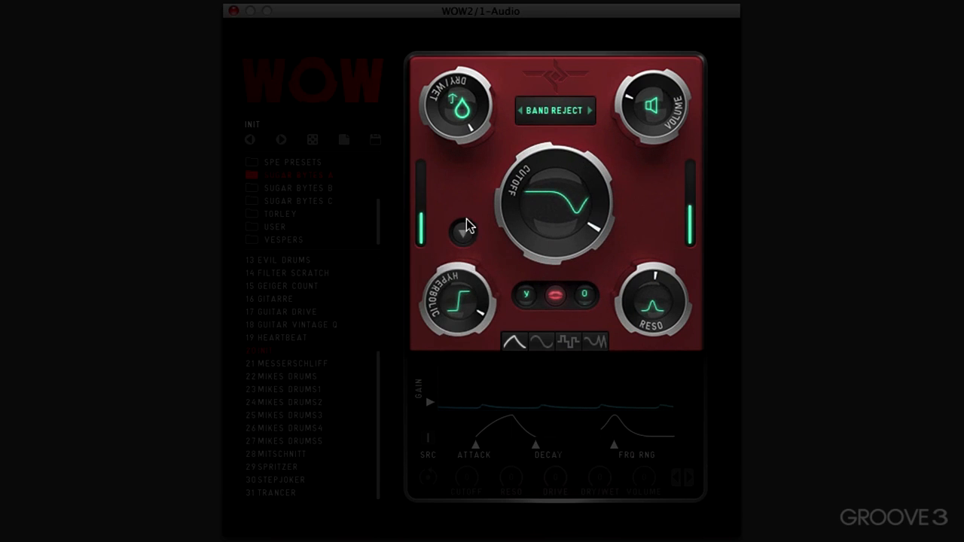
left_click_drag(557, 225, 565, 266)
left_click_drag(631, 269, 631, 222)
left_click_drag(556, 218, 561, 254)
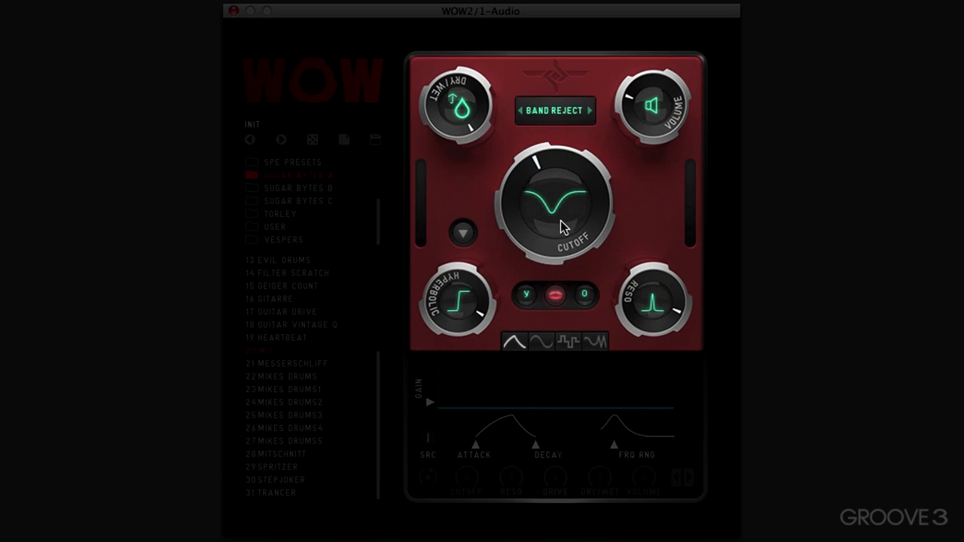
Raise the resonance to maximum and sweep the cutoff to fully open with the vowels set to O and U.
left_click_drag(560, 221, 555, 181)
left_click_drag(588, 293, 592, 268)
left_click_drag(648, 286, 648, 248)
mouse_move(563, 200)
left_mouse_down()
mouse_move(556, 151)
mouse_move(564, 247)
mouse_move(564, 211)
left_mouse_up()
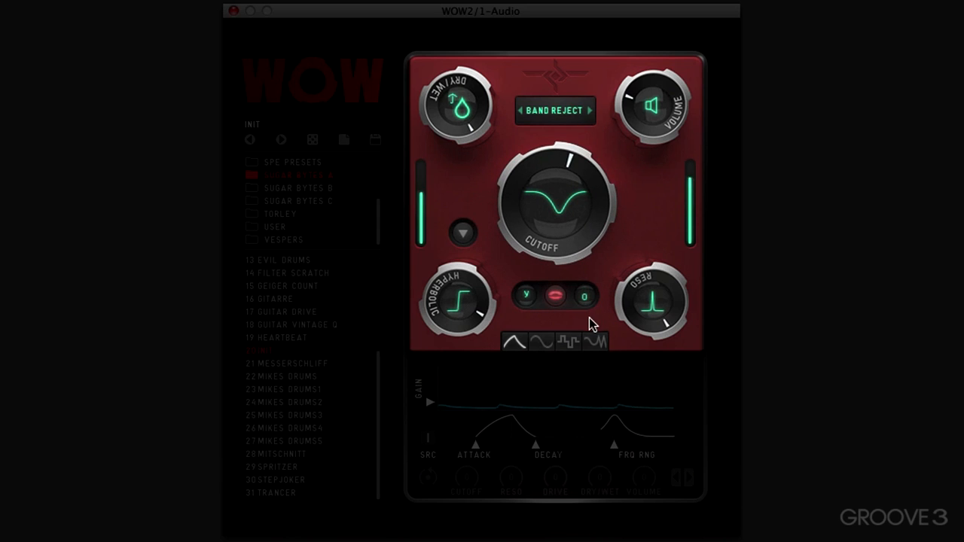
left_click_drag(571, 257, 527, 238)
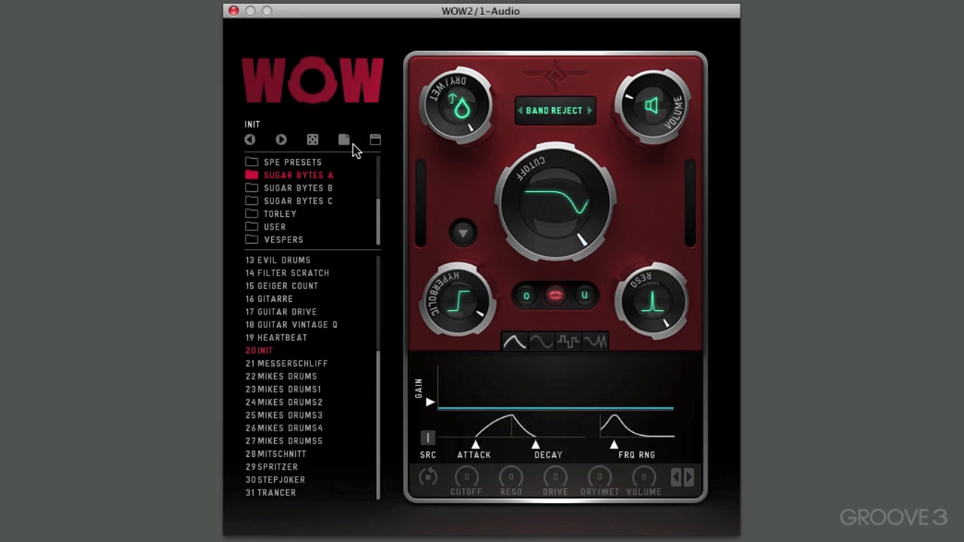
Reset the plug-in to its initial settings, then raise the resonance to maximum with the cutoff lowered to about three quarters.
left_click(348, 142)
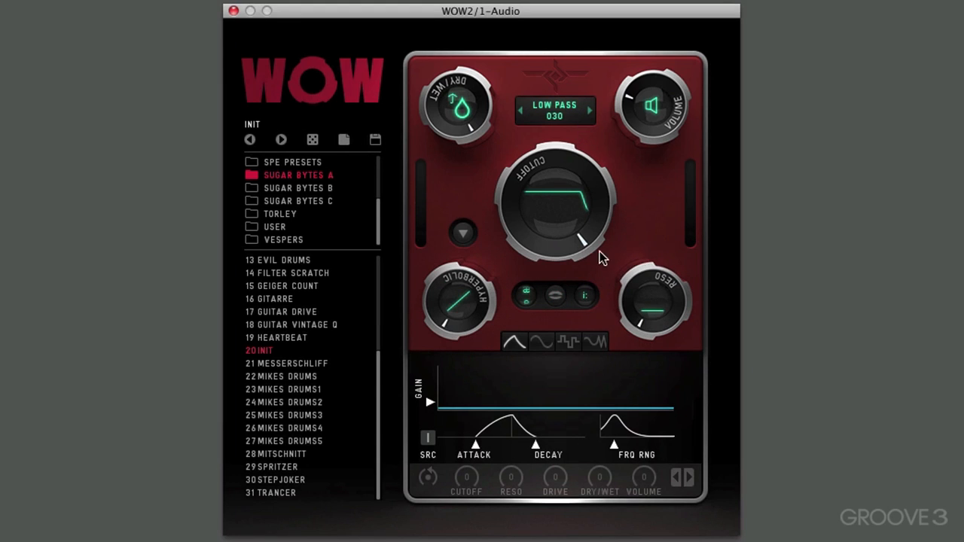
left_click_drag(582, 243, 569, 295)
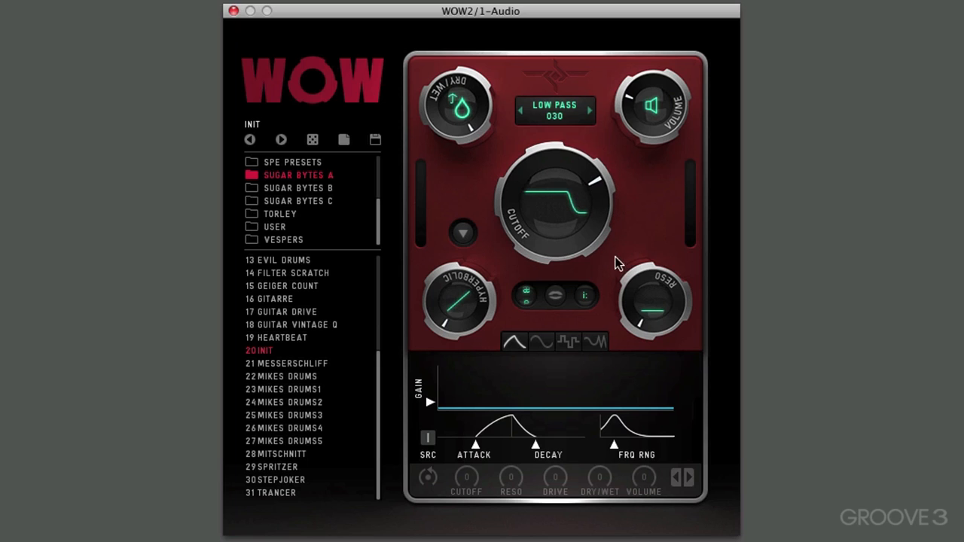
left_click_drag(651, 289, 574, 201)
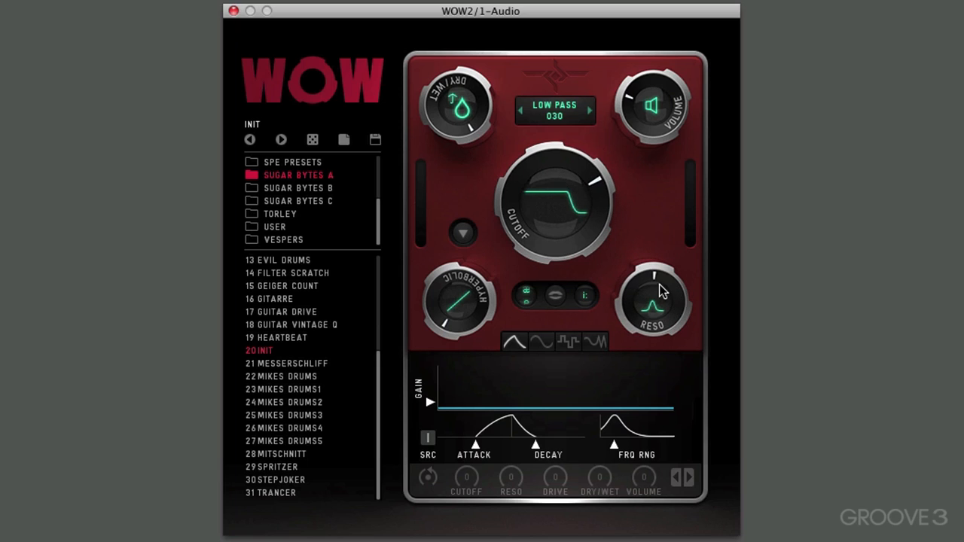
left_click_drag(659, 290, 592, 224)
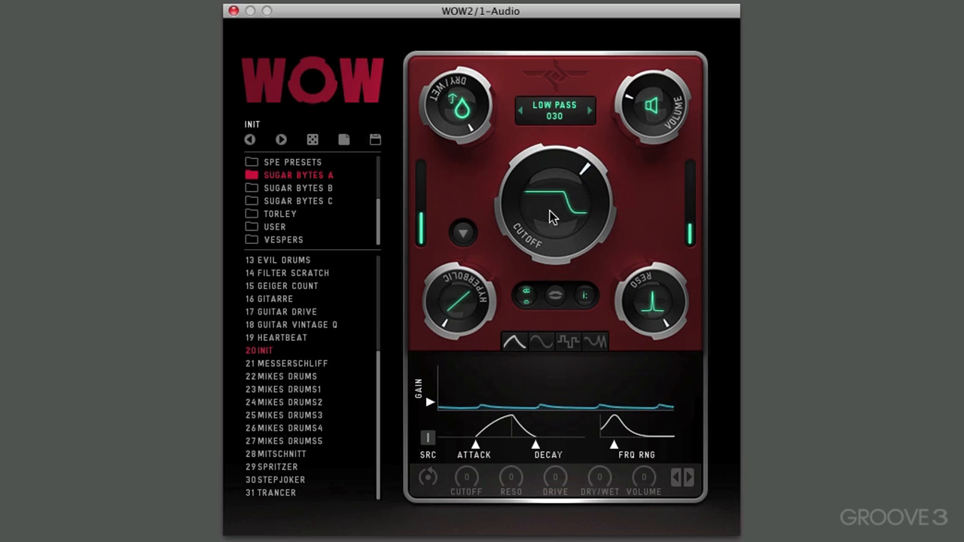
Sweep the Low Pass 030 cutoff while varying the resonance, leaving the cutoff fully open and the resonance at maximum.
left_click_drag(555, 204, 546, 238)
left_click_drag(661, 313, 642, 297)
mouse_move(545, 193)
left_mouse_down()
mouse_move(545, 132)
mouse_move(548, 232)
mouse_move(548, 208)
left_mouse_up()
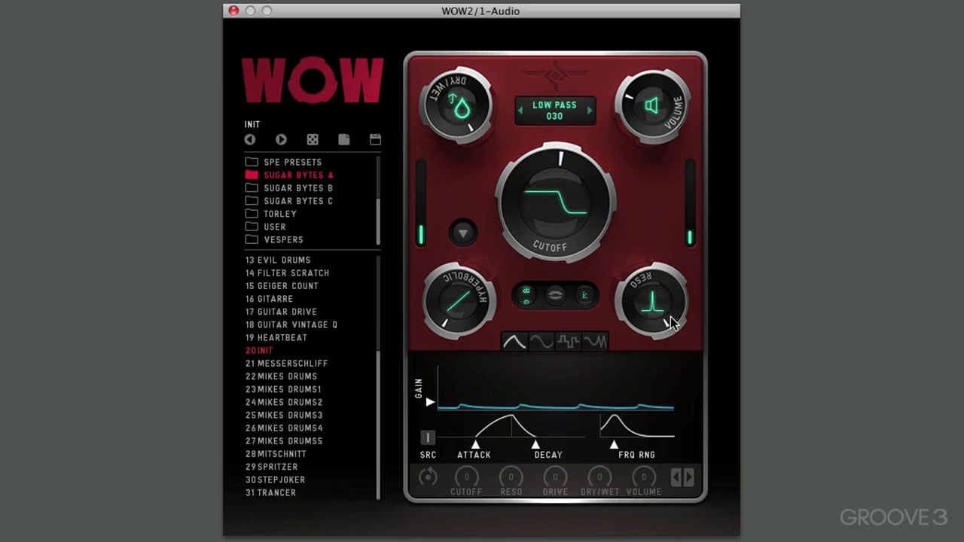
left_click_drag(656, 304, 660, 361)
left_click_drag(553, 214, 580, 191)
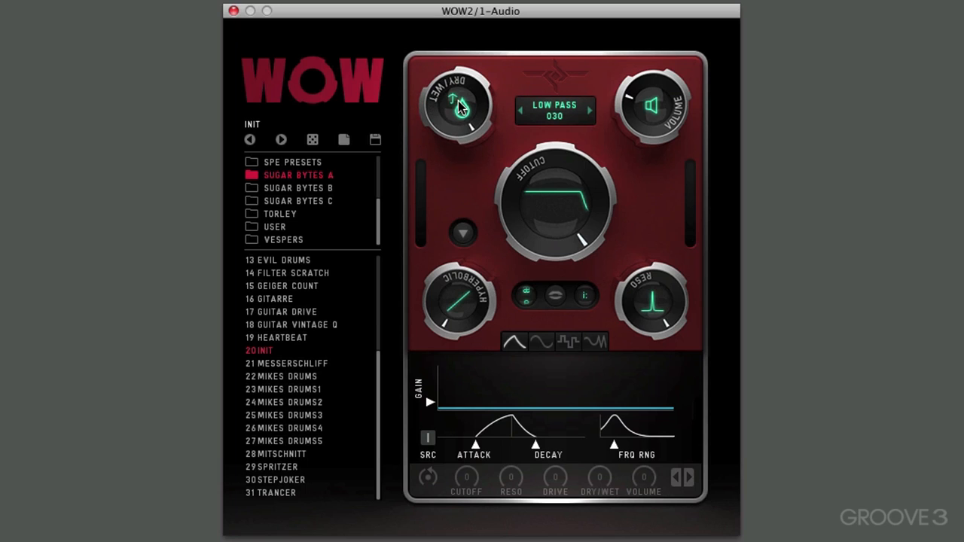
Switch the filter type to Band Reject, raise the resonance to maximum and lower the cutoff to about two thirds while playing the audio.
left_click_drag(621, 292, 662, 340)
left_click(555, 116)
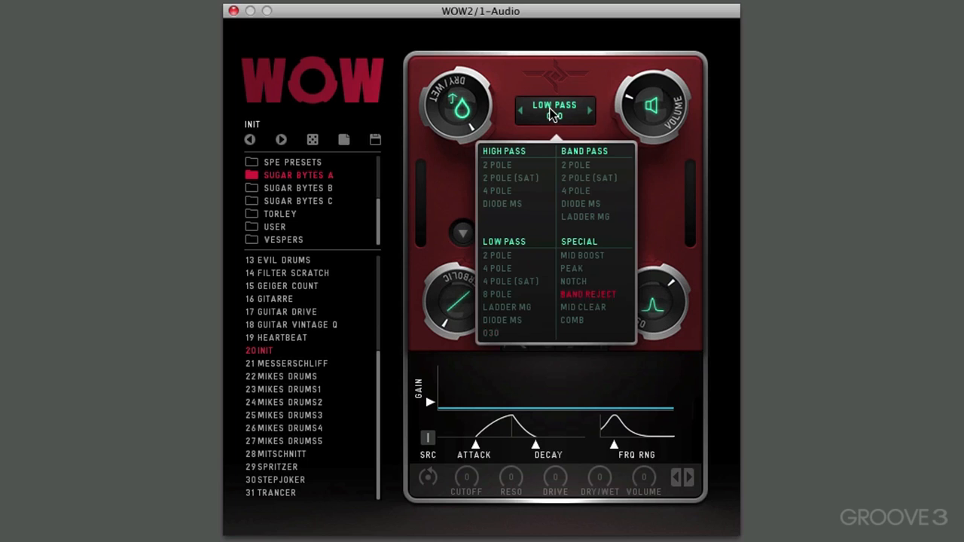
left_click(588, 293)
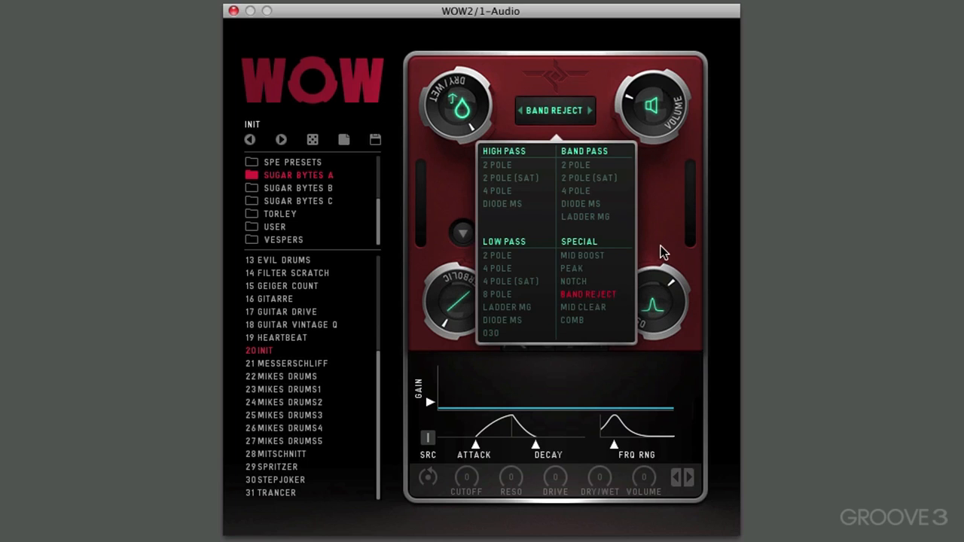
left_click_drag(649, 315, 645, 272)
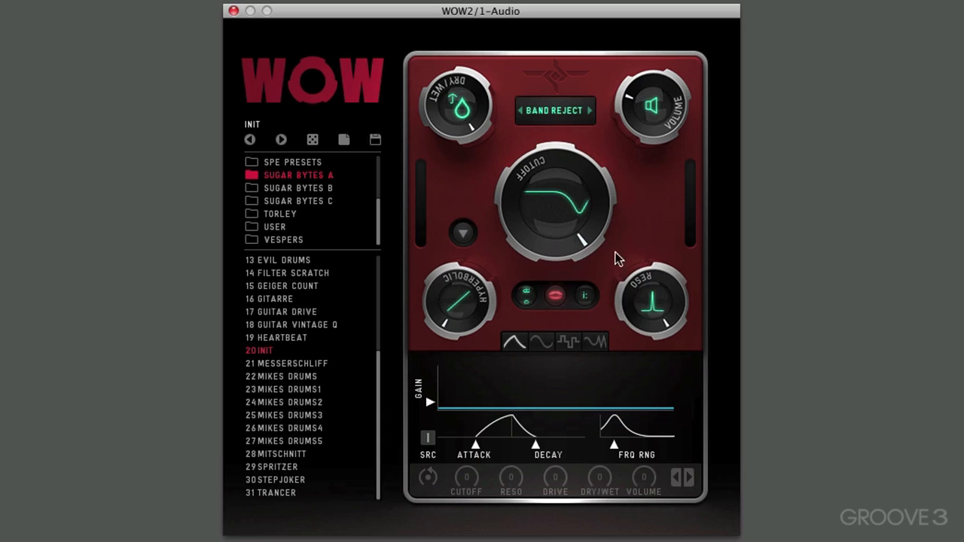
left_click_drag(564, 226, 563, 301)
key("space")
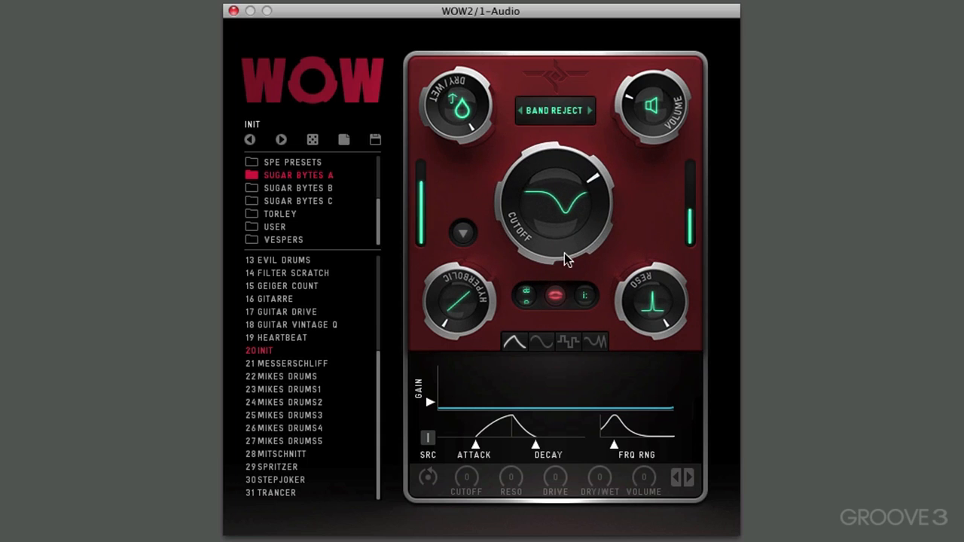
Raise the Hyperbolic drive to about its midpoint and lower the dry/wet mix to about one third.
mouse_move(564, 228)
left_mouse_down()
mouse_move(563, 166)
mouse_move(568, 324)
mouse_move(568, 228)
left_mouse_up()
left_click_drag(461, 300, 440, 205)
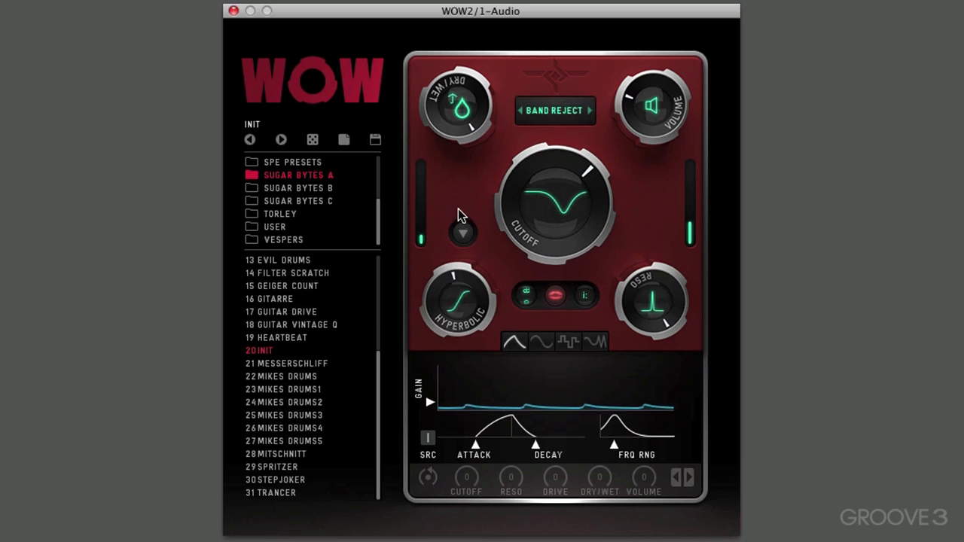
mouse_move(536, 204)
left_mouse_down()
mouse_move(539, 118)
mouse_move(535, 189)
left_mouse_up()
key("space")
mouse_move(466, 113)
left_mouse_down()
mouse_move(471, 183)
mouse_move(460, 141)
mouse_move(473, 127)
mouse_move(468, 114)
left_mouse_up()
key("space")
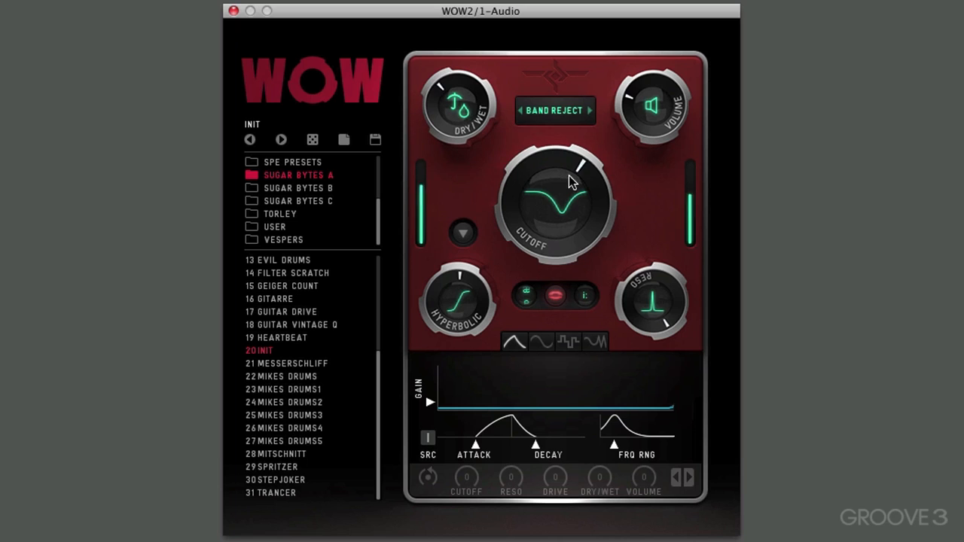
Compare fully wet and about one-third wet Band Reject mixes while sweeping the cutoff, leaving the cutoff just below its midpoint.
left_click_drag(564, 196, 541, 221)
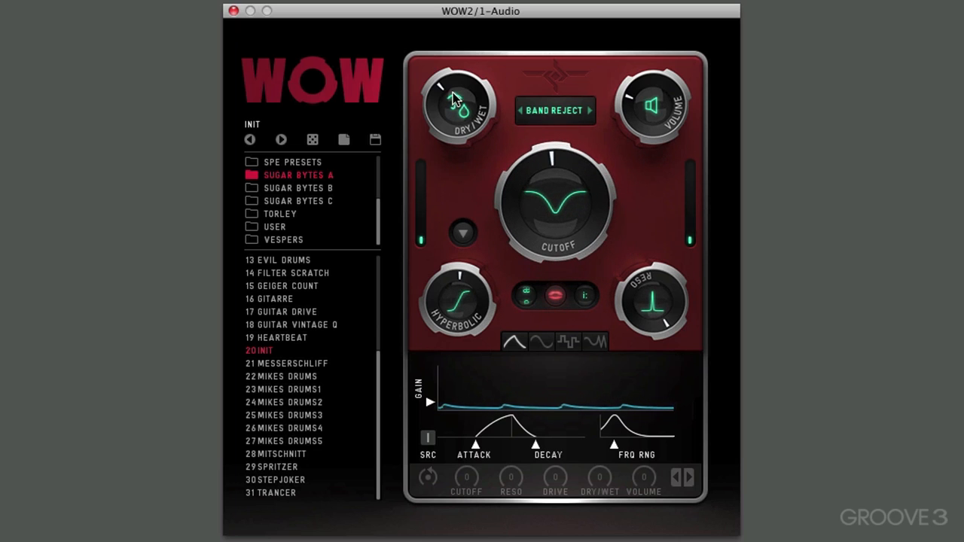
left_click_drag(450, 92, 451, 60)
left_click_drag(520, 166, 535, 185)
left_click_drag(465, 100, 473, 4)
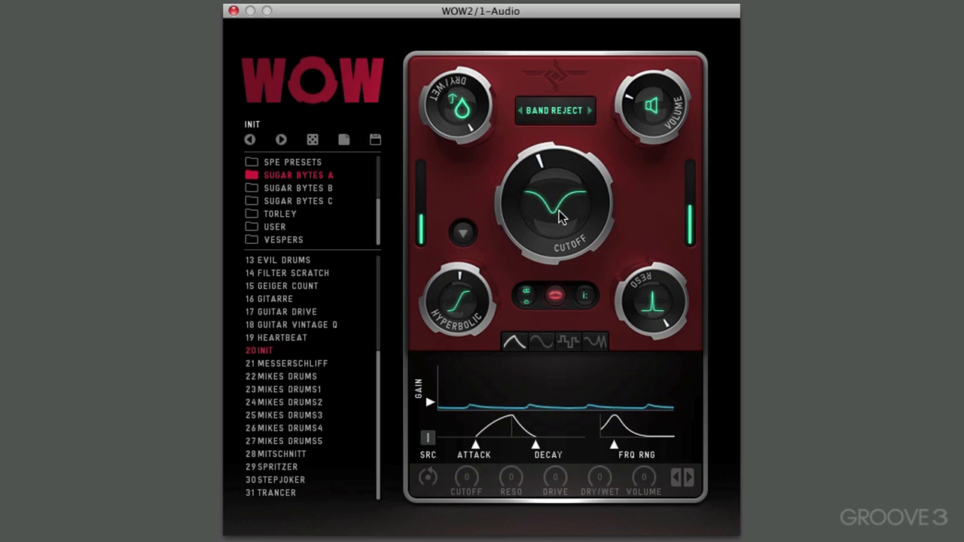
left_click_drag(559, 210, 556, 234)
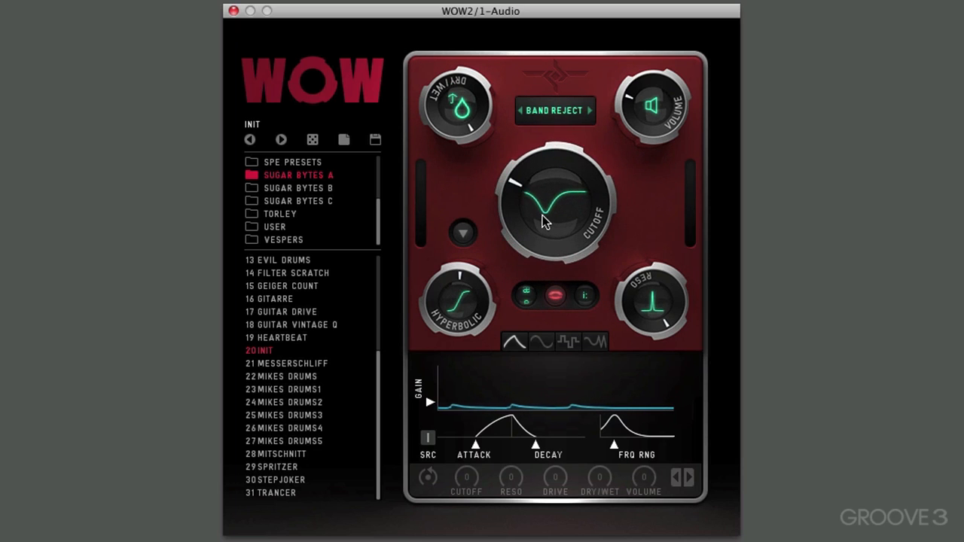
left_click_drag(471, 135, 469, 208)
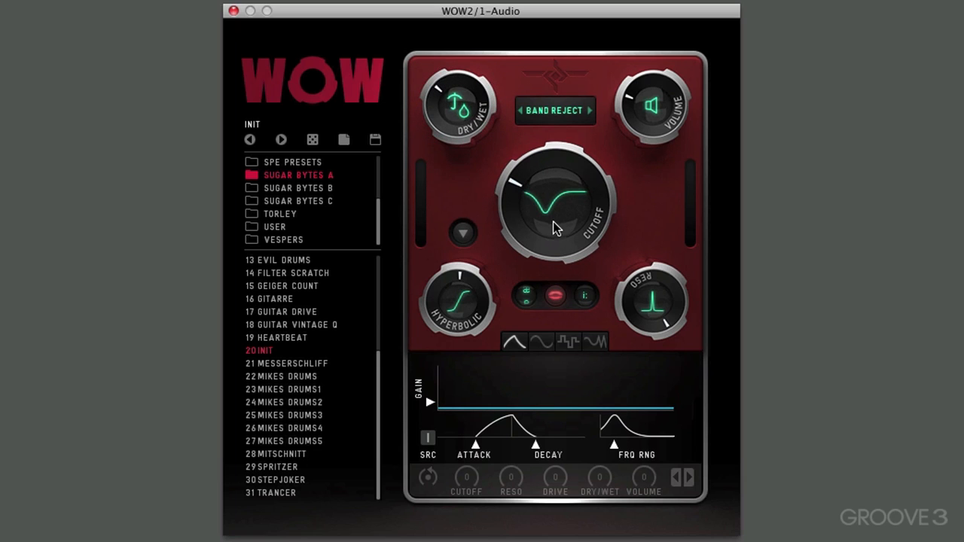
mouse_move(554, 212)
left_mouse_down()
mouse_move(552, 91)
mouse_move(552, 260)
mouse_move(555, 198)
left_mouse_up()
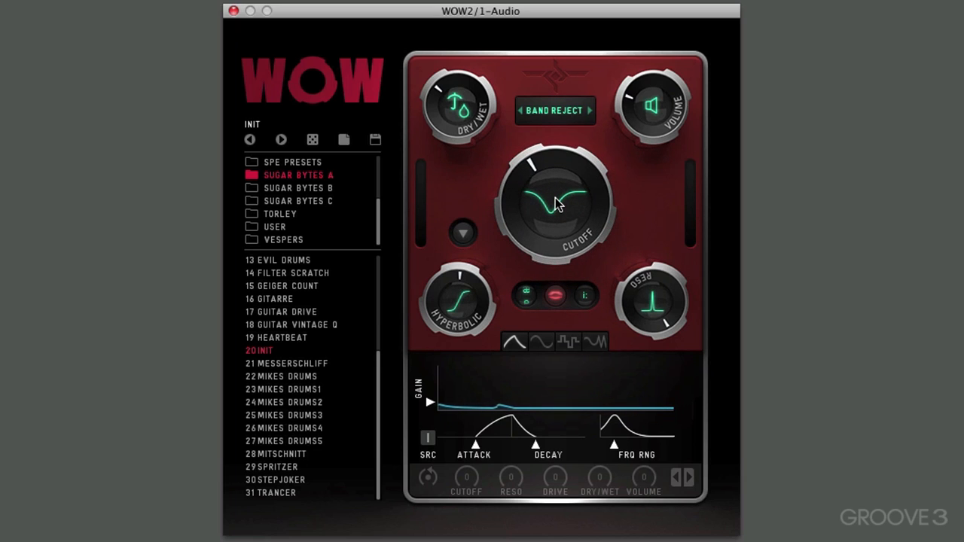
Raise the output volume to maximum and the dry/wet mix to nearly fully wet.
left_click_drag(642, 130, 650, 110)
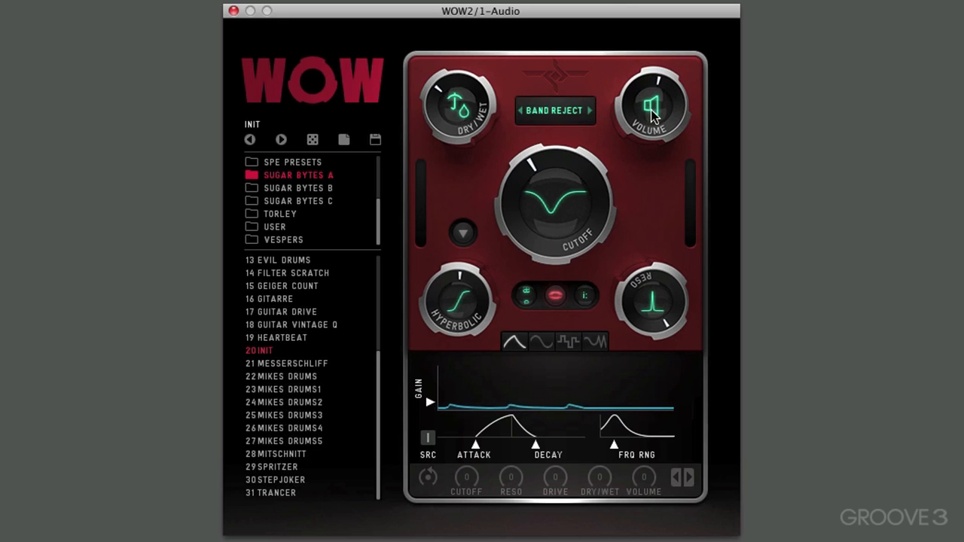
left_click_drag(485, 117, 474, 32)
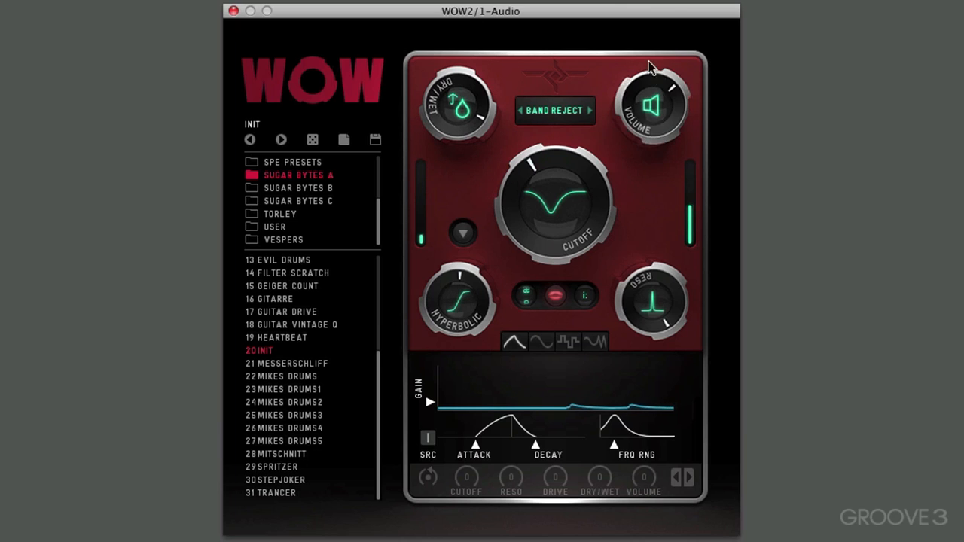
left_click_drag(652, 97, 650, 0)
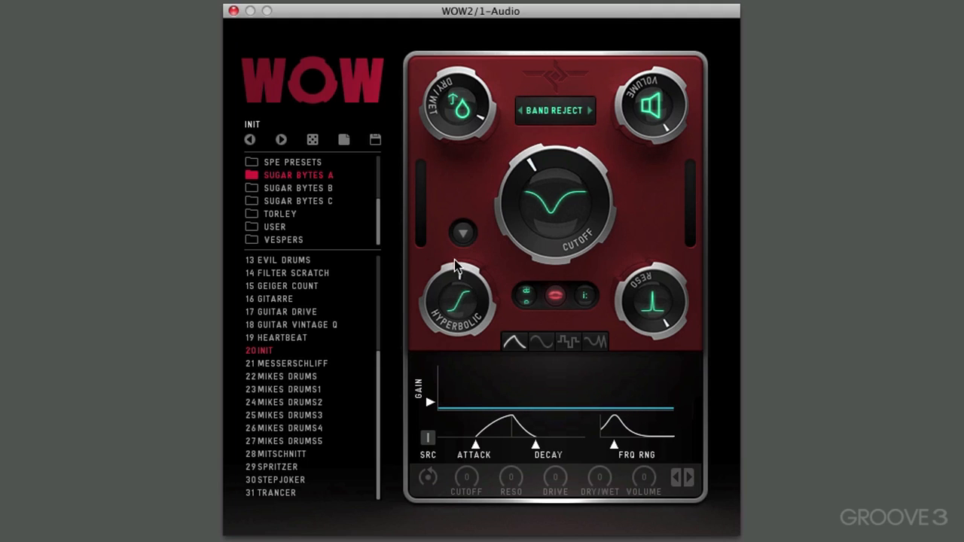
Switch the drive type to Parabolic, raise the drive to maximum and bring the cutoff to just above its midpoint.
left_click(464, 232)
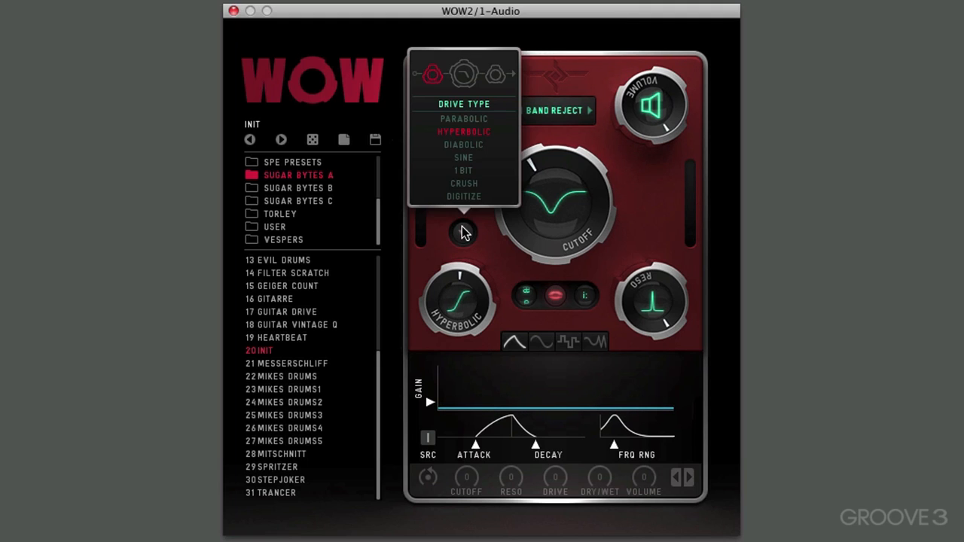
left_click(472, 120)
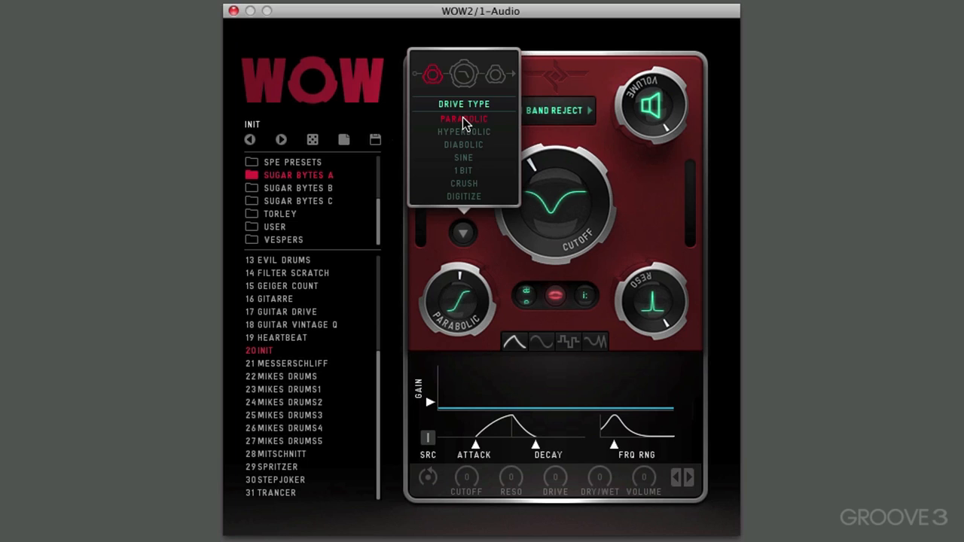
left_click(569, 130)
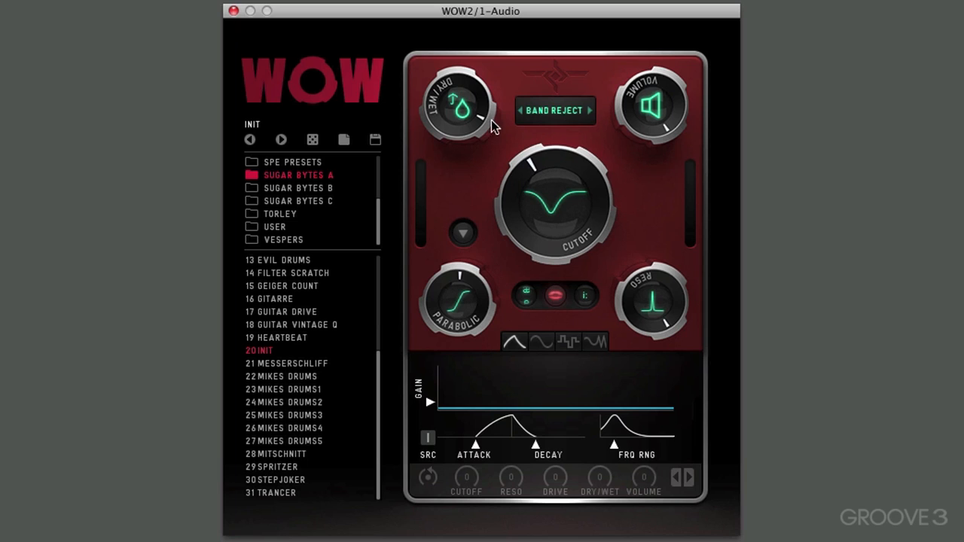
left_click_drag(485, 299, 467, 179)
left_click_drag(550, 197, 541, 129)
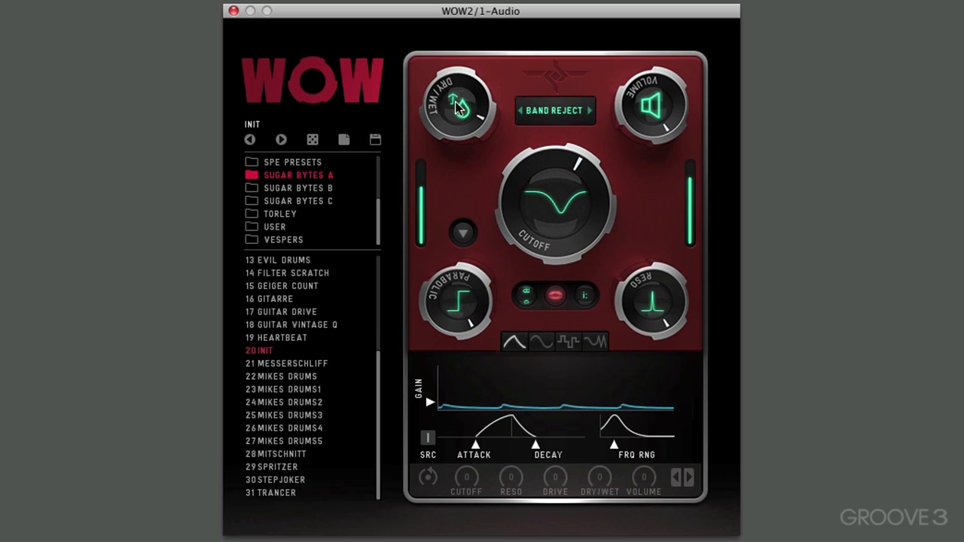
Set the dry/wet mix to its midpoint and sweep the cutoff to nearly fully open with the Parabolic drive at maximum.
left_click_drag(457, 106, 455, 180)
left_click_drag(543, 198, 545, 227)
left_click_drag(477, 287, 462, 221)
left_click_drag(519, 213, 535, 152)
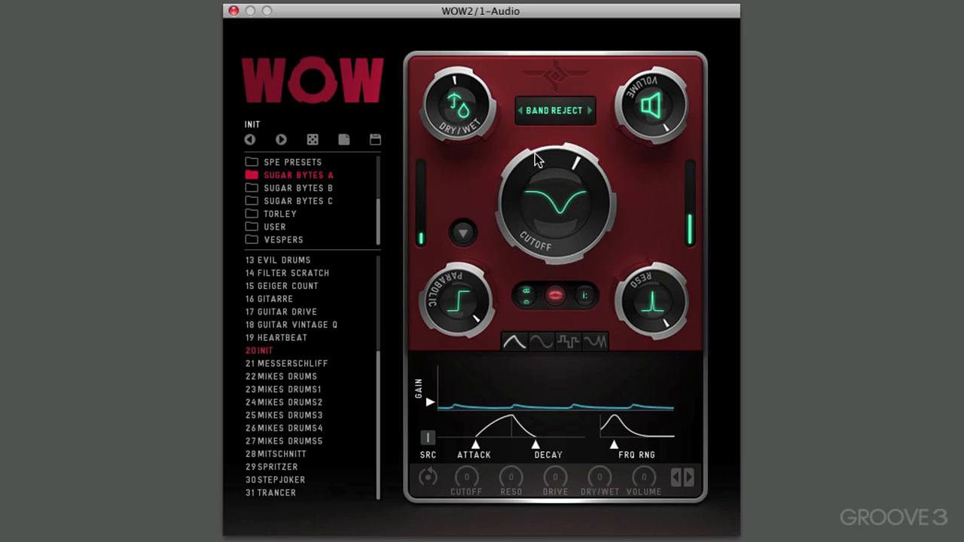
left_click_drag(483, 281, 494, 247)
left_click_drag(549, 198, 549, 216)
left_click_drag(485, 287, 468, 249)
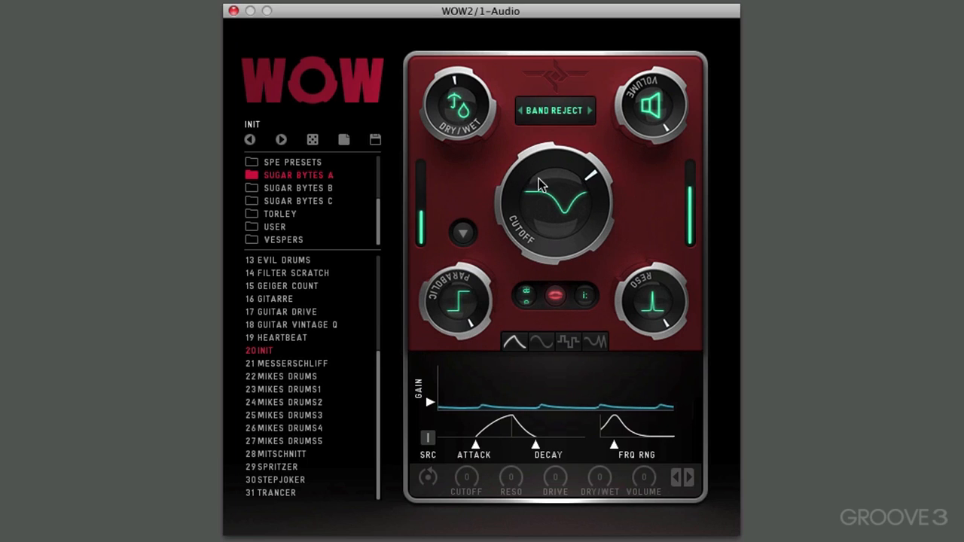
left_click_drag(566, 224, 567, 159)
left_click_drag(475, 303, 484, 174)
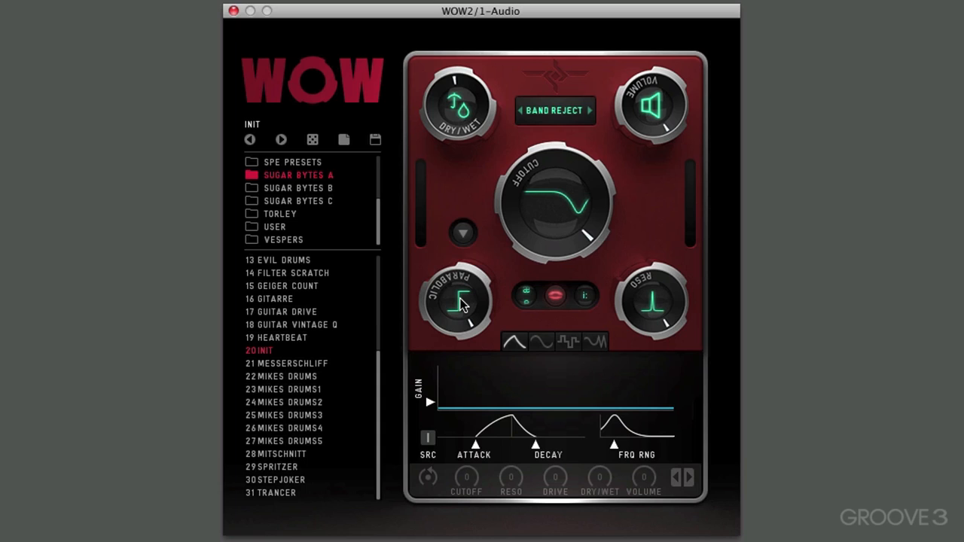
Switch the drive type to Hyperbolic and audition it while bringing the cutoff down to about its midpoint.
key("space")
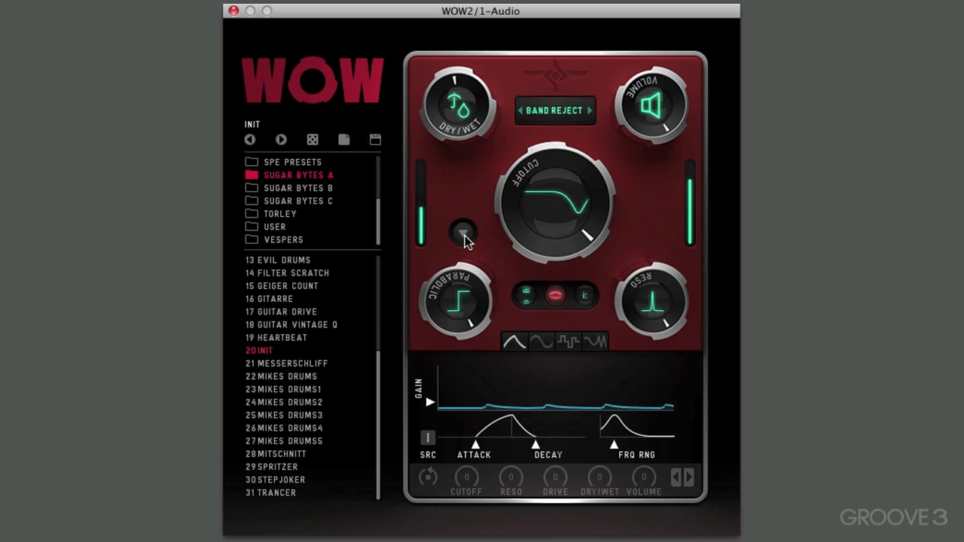
left_click(464, 234)
left_click(458, 131)
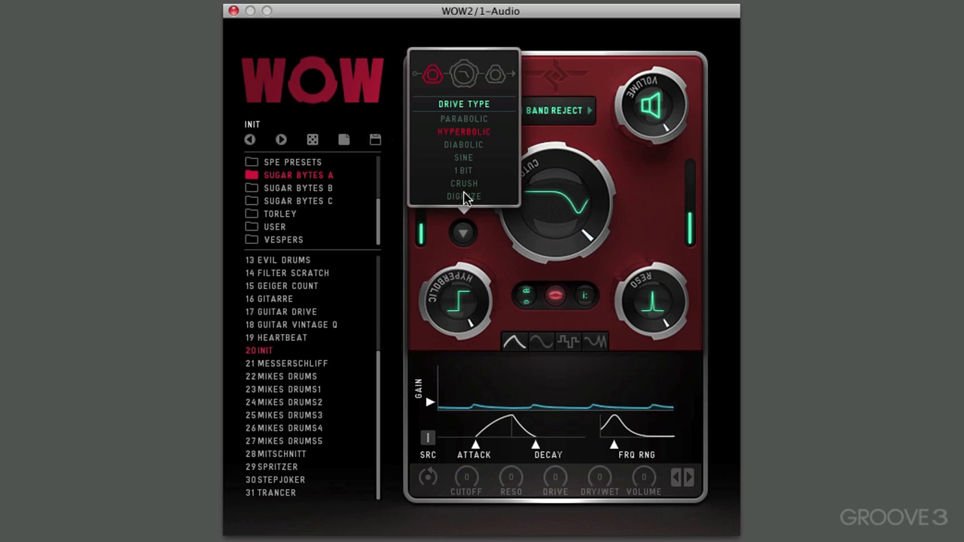
key("space")
left_click(495, 248)
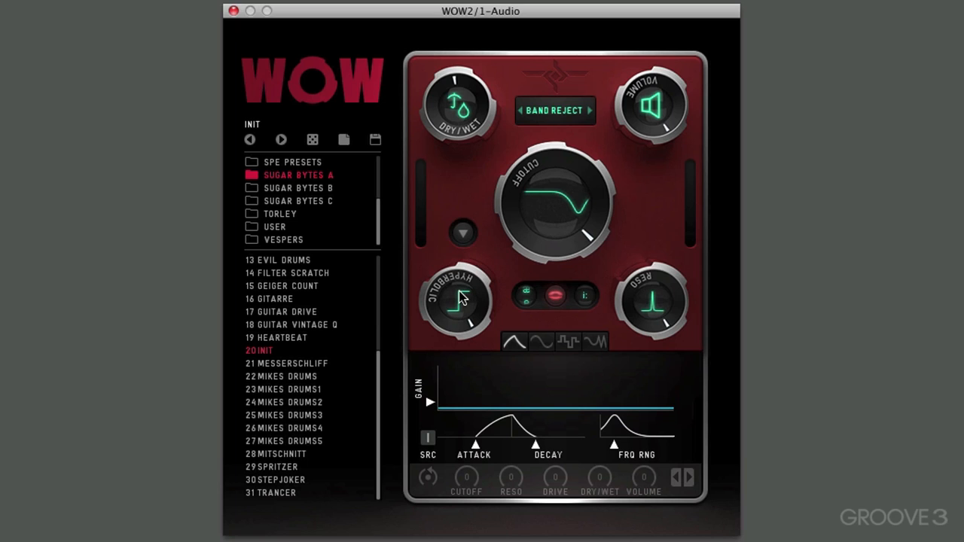
key("space")
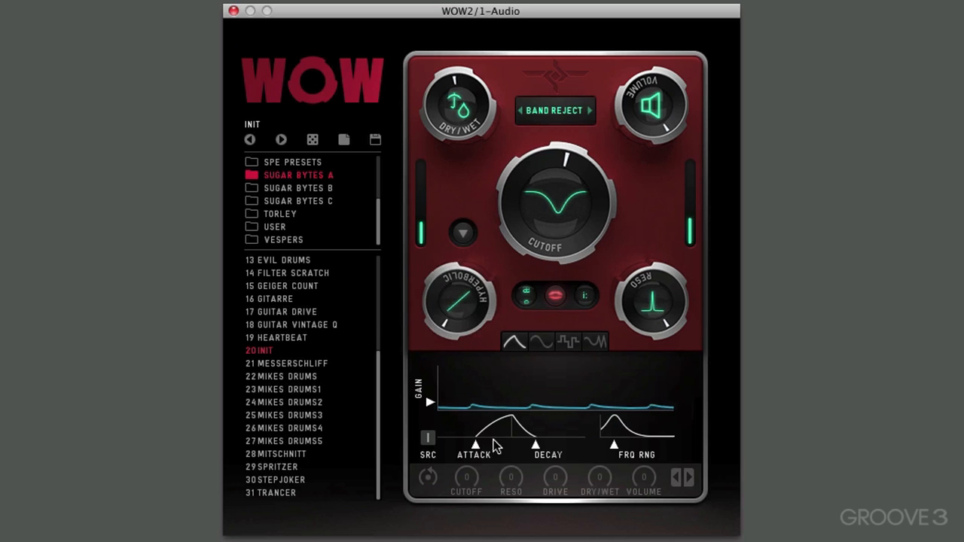
left_click_drag(543, 210, 527, 196)
Switch the drive type to Diabolic and vary cutoff and drive, leaving both at about one third.
left_click(466, 231)
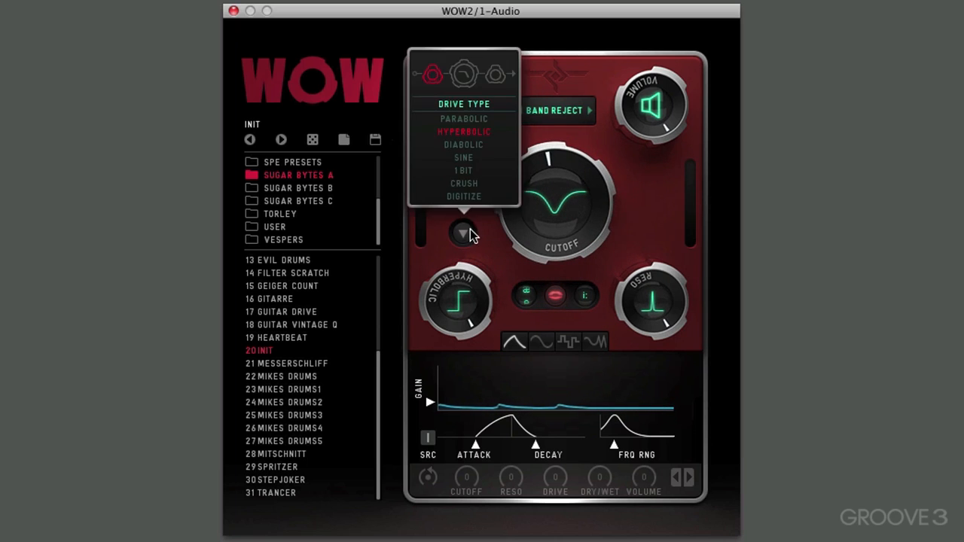
left_click(467, 147)
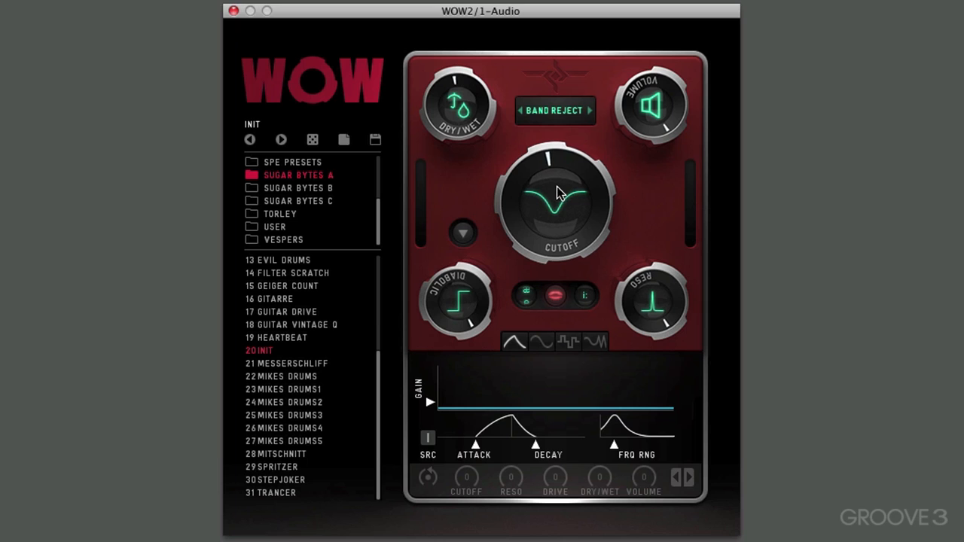
left_click_drag(554, 200, 556, 175)
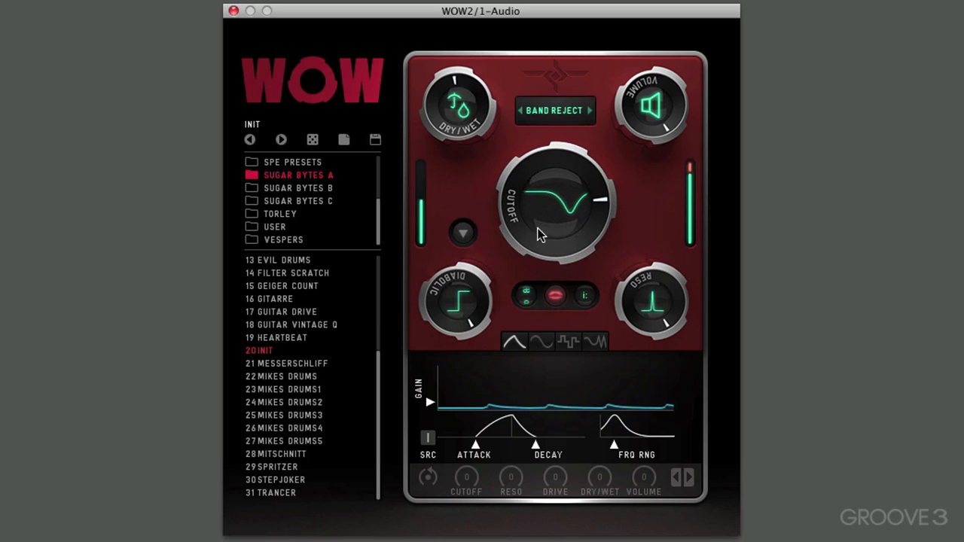
left_click_drag(471, 302, 474, 345)
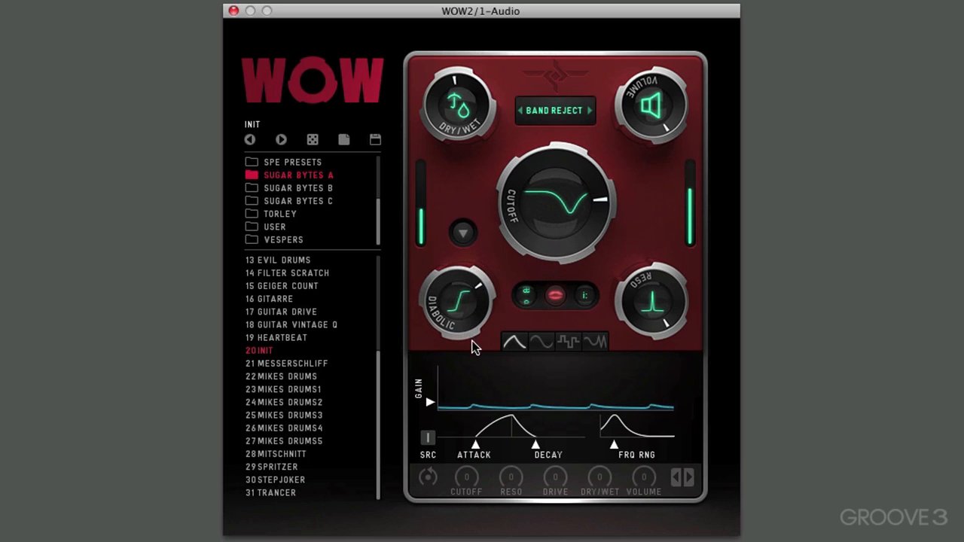
left_click_drag(558, 209, 564, 313)
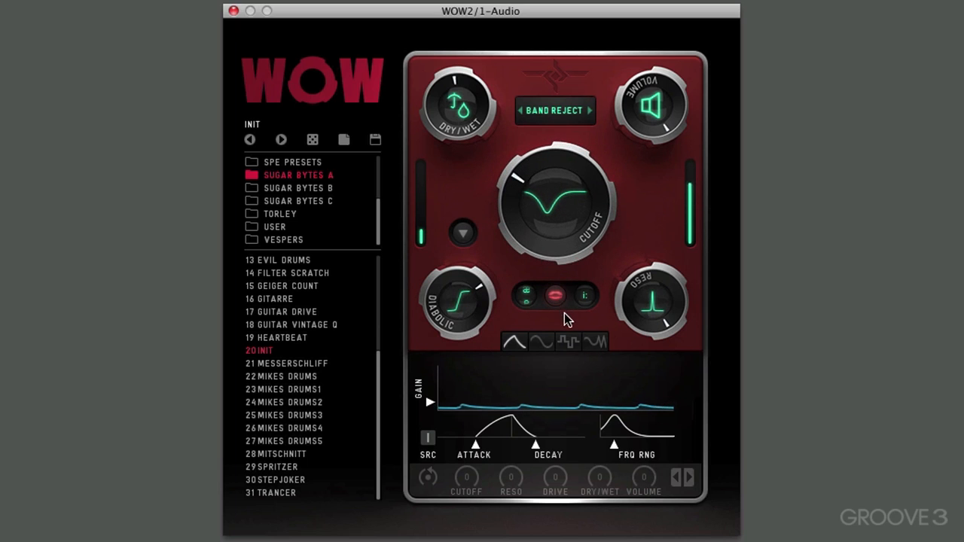
left_click_drag(458, 319, 460, 393)
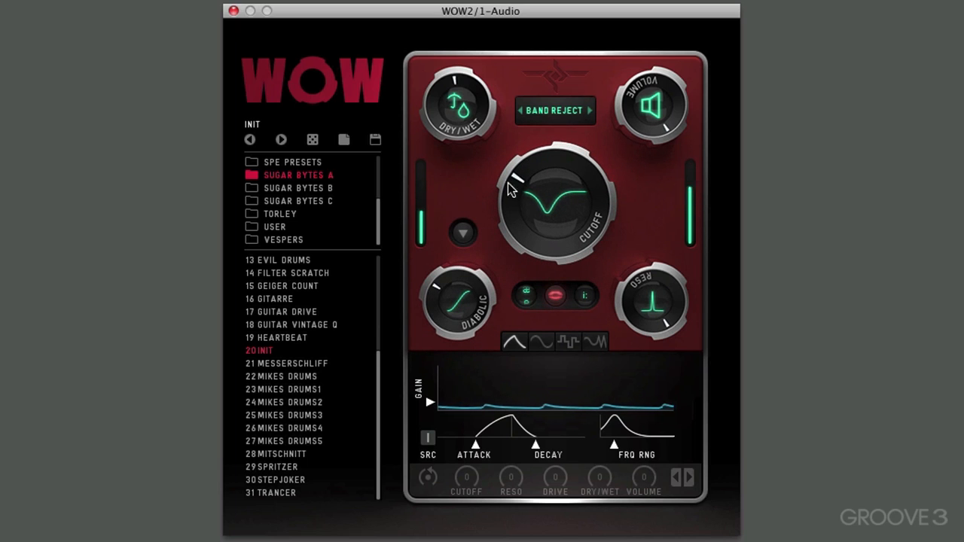
Raise the Diabolic drive to maximum and sweep the cutoff to fully open and back to its midpoint.
left_click_drag(520, 181, 522, 68)
left_click_drag(465, 291, 442, 97)
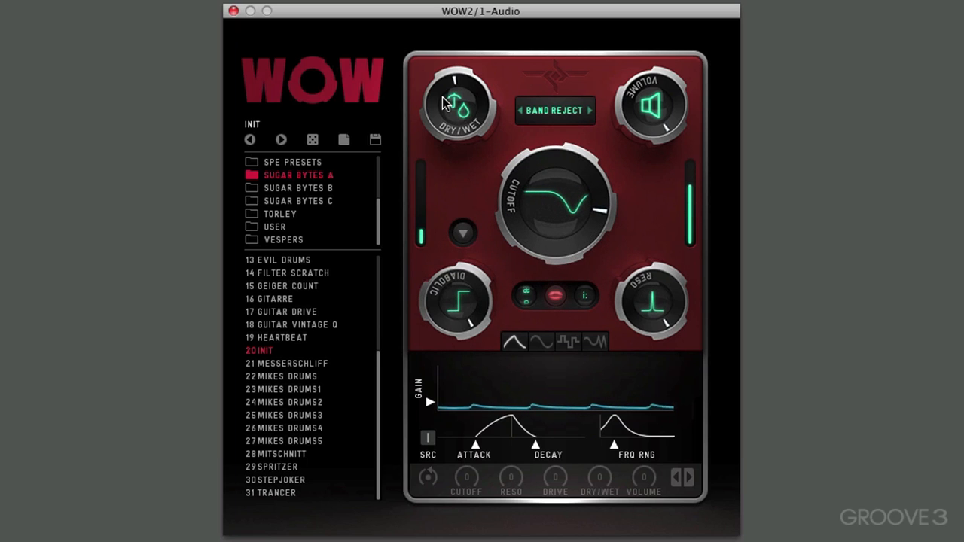
left_click_drag(549, 149, 582, 36)
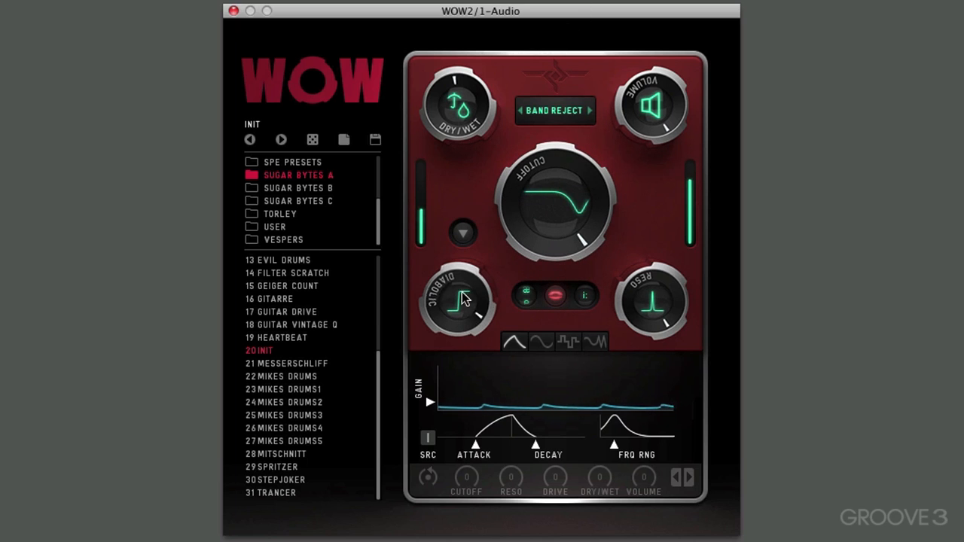
left_click_drag(462, 292, 476, 40)
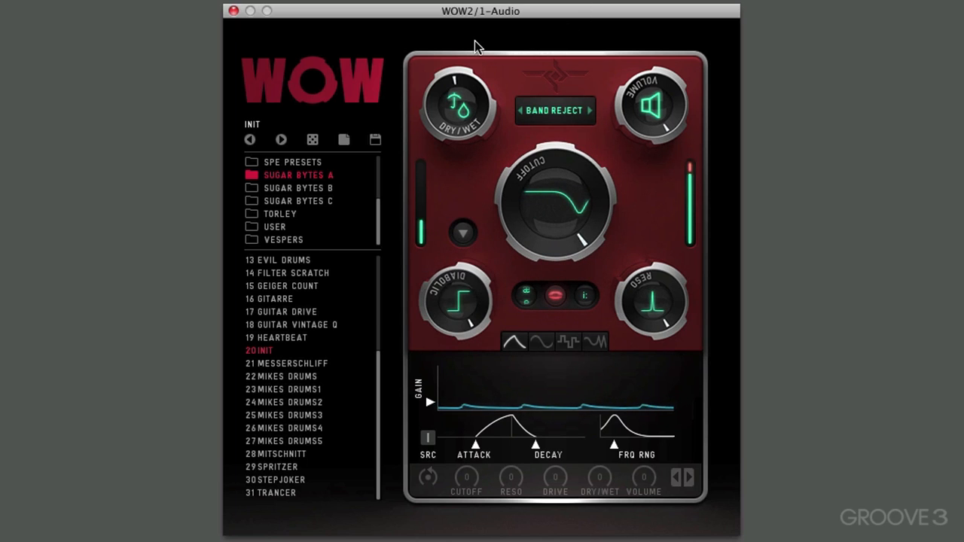
left_click_drag(549, 182, 556, 298)
Switch the drive type to Sine.
left_click(463, 232)
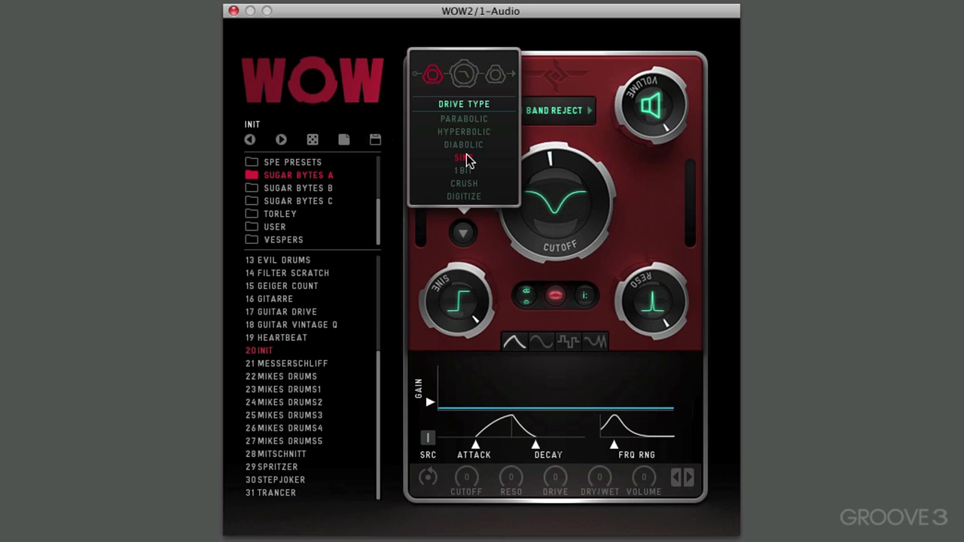
Audition the Sine drive while sweeping the cutoff, reducing the drive to just above its midpoint and leaving the cutoff around its midpoint.
left_click(593, 161)
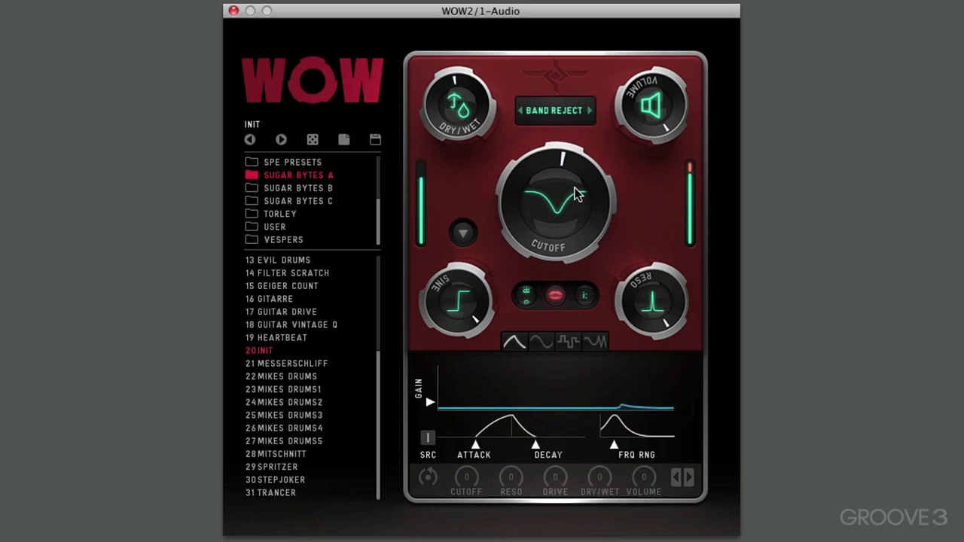
left_click_drag(574, 158, 577, 229)
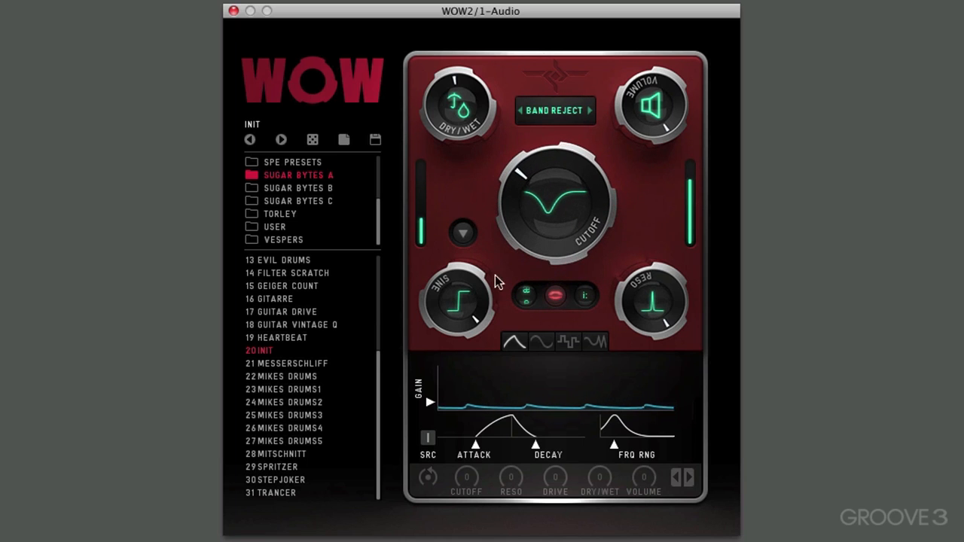
left_click_drag(482, 286, 465, 341)
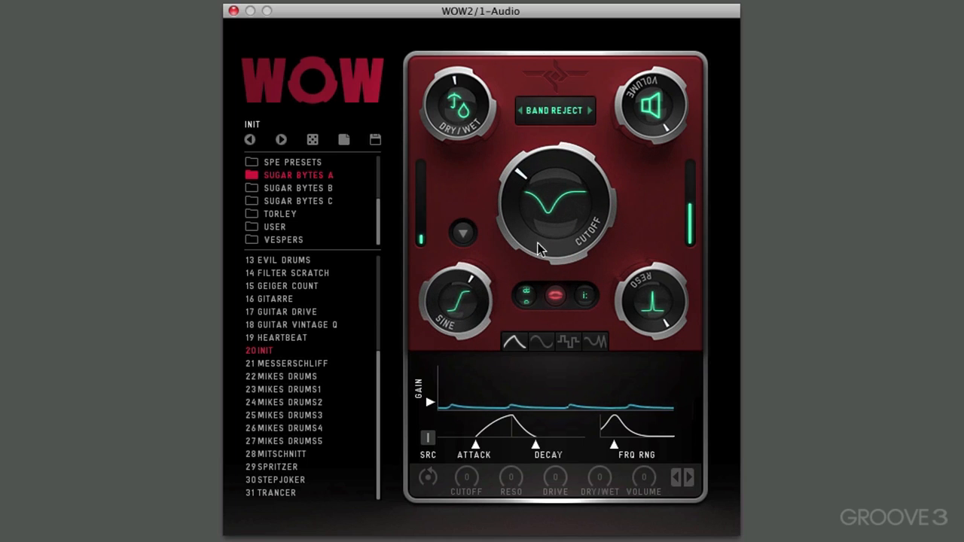
left_click_drag(543, 180, 541, 115)
mouse_move(457, 308)
left_mouse_down()
mouse_move(463, 384)
mouse_move(458, 296)
left_mouse_up()
left_click_drag(560, 194, 555, 278)
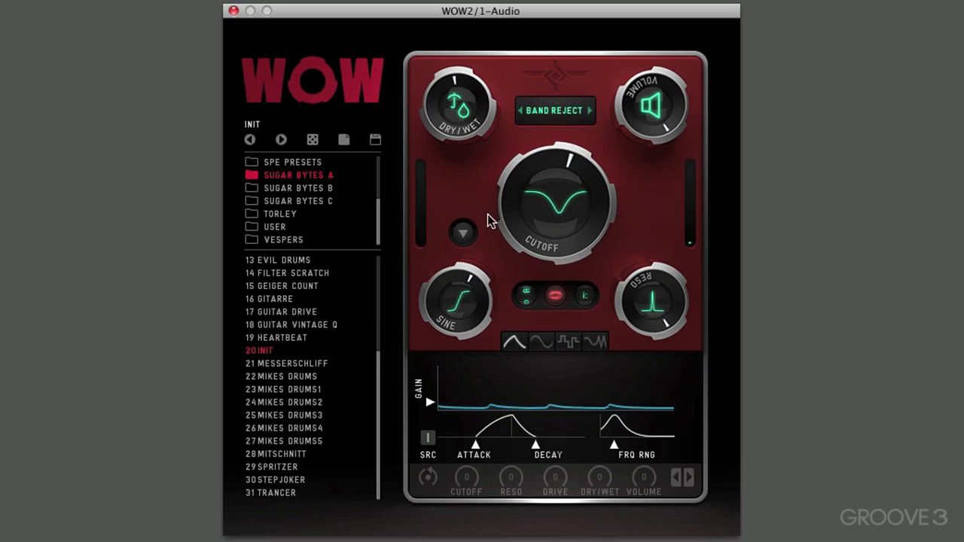
Switch the drive type to 1 Bit and raise the drive to near maximum.
left_click(464, 232)
left_click(467, 174)
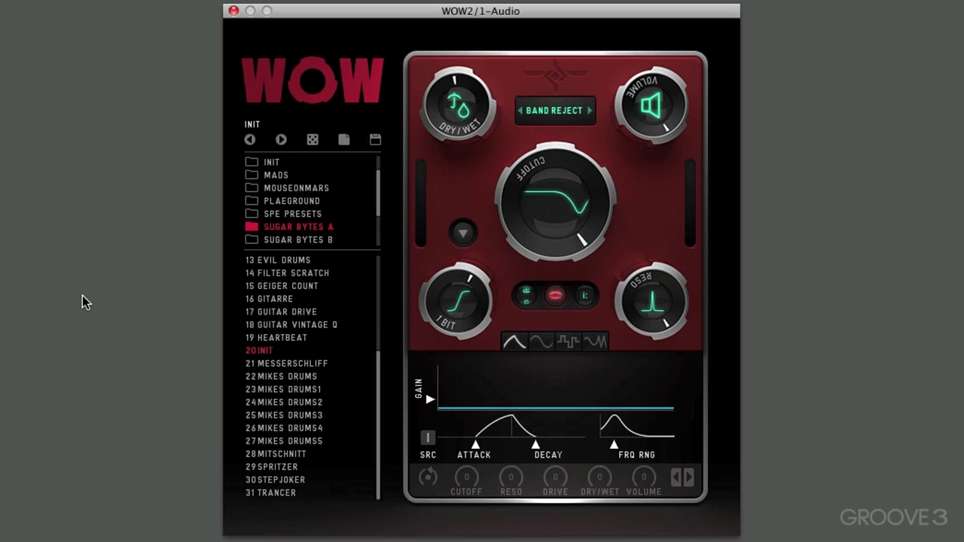
left_click_drag(443, 301, 460, 245)
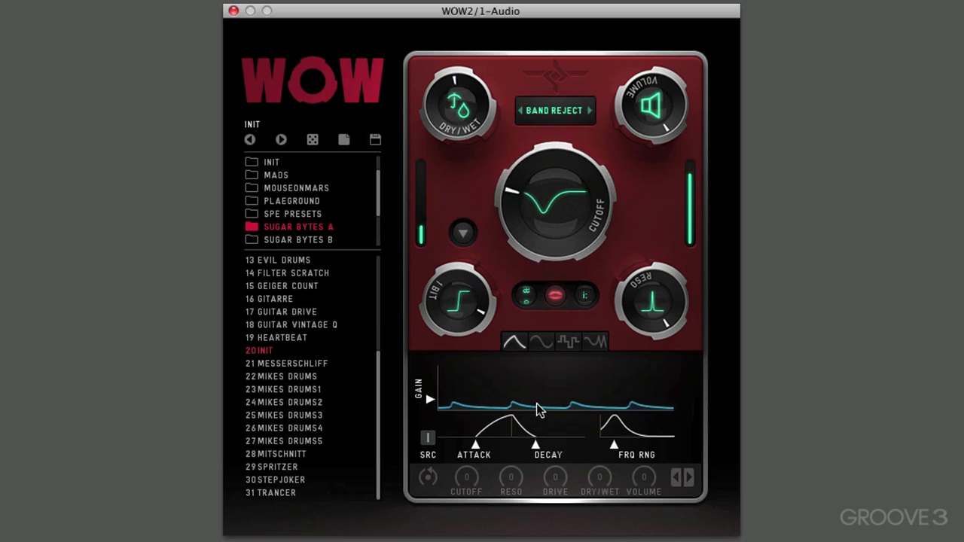
Turn off vowel mode and audition 1 Bit, lowering the drive to just below its midpoint while sweeping the cutoff.
left_click(557, 296)
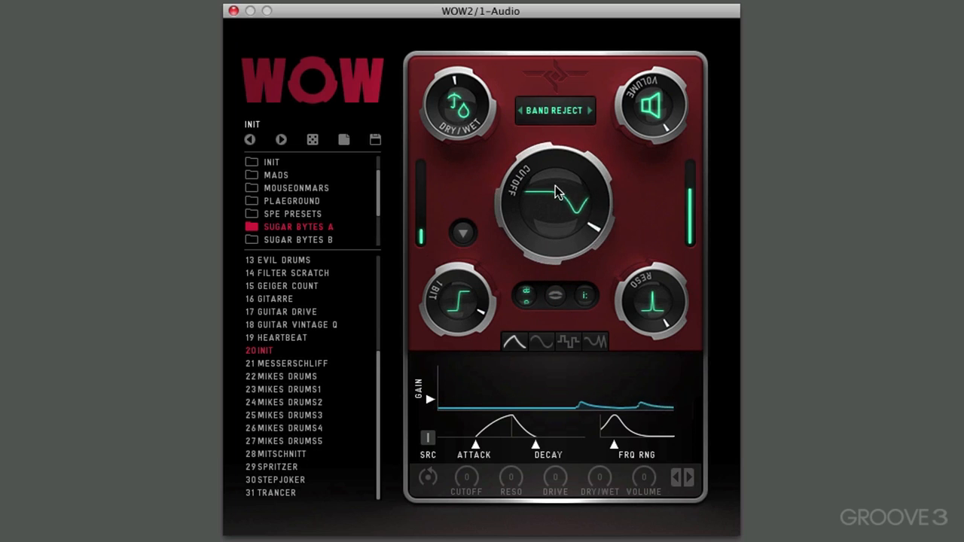
left_click_drag(553, 218, 555, 273)
key("space")
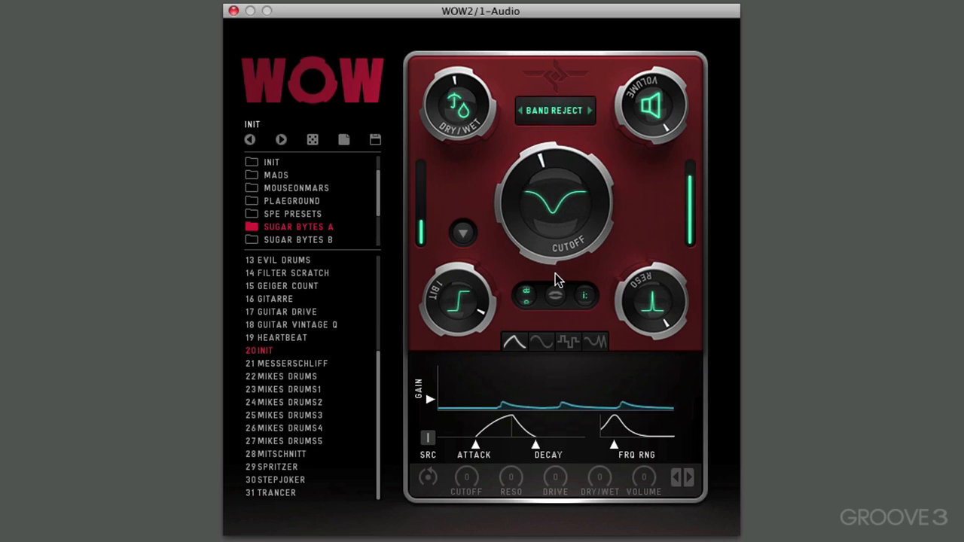
left_click_drag(467, 318, 465, 399)
left_click_drag(542, 238, 539, 169)
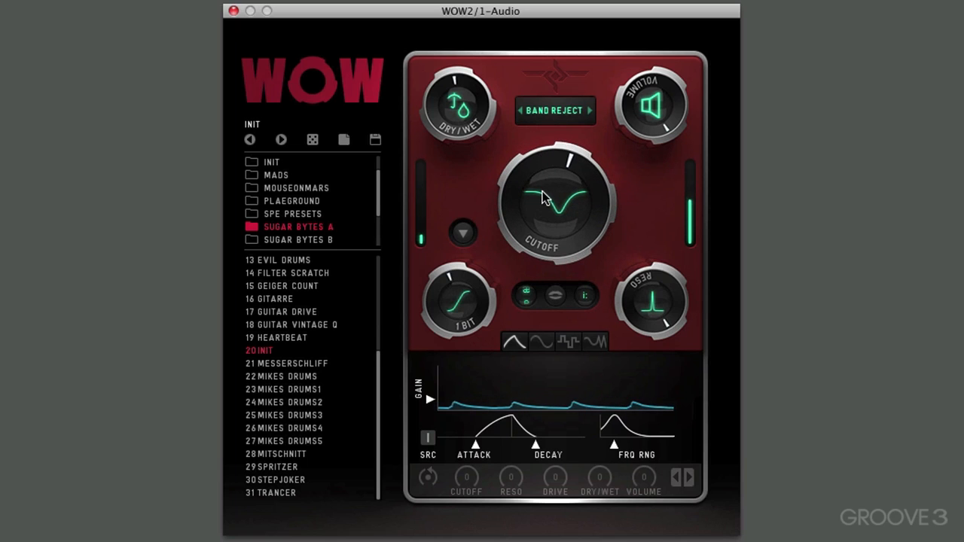
Reduce the resonance to about its midpoint and the 1 Bit drive to about one third, sweeping the cutoff down to just over one third.
left_click_drag(655, 309, 654, 359)
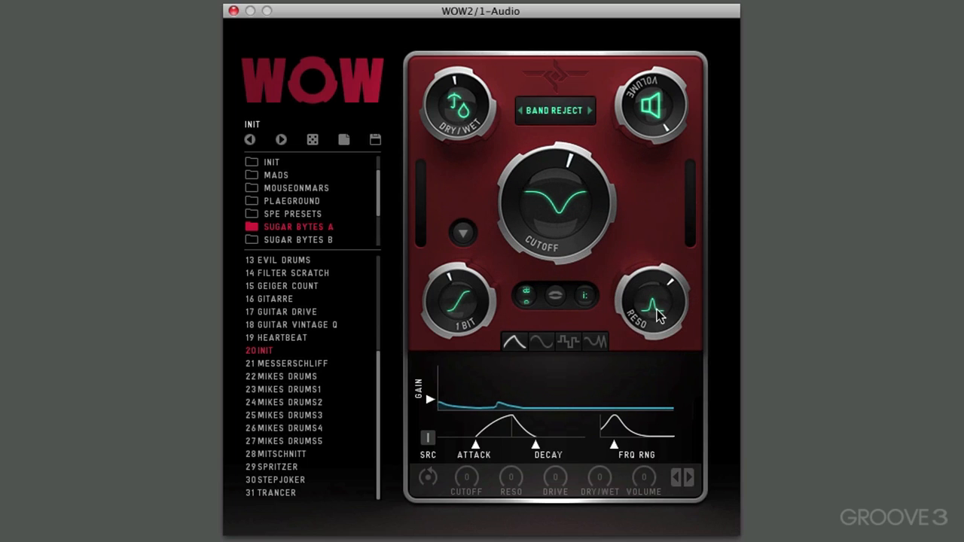
left_click_drag(557, 224, 555, 146)
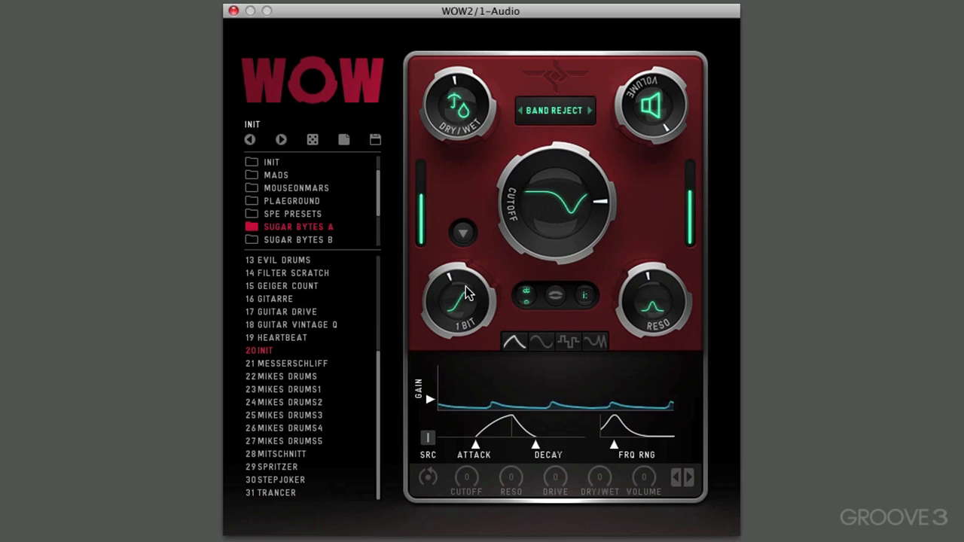
left_click_drag(466, 292, 465, 316)
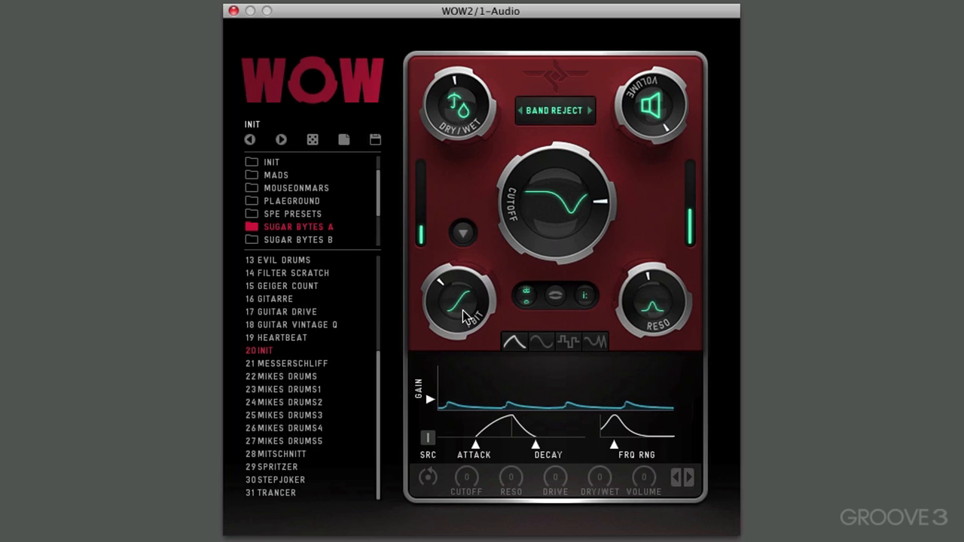
left_click_drag(538, 233, 551, 261)
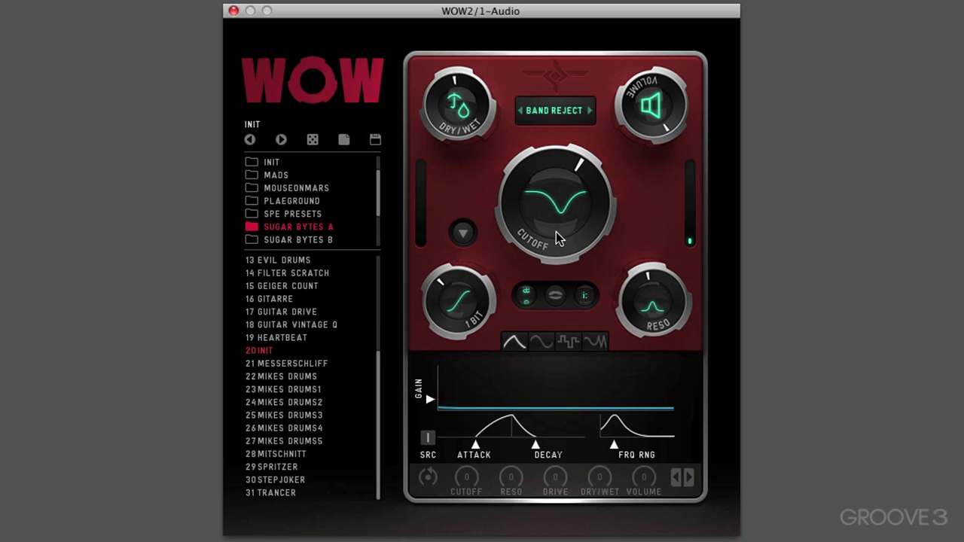
left_click_drag(562, 226, 557, 276)
Switch the drive type to Crush and play it with the cutoff at about its midpoint and the drive at maximum.
left_click(463, 233)
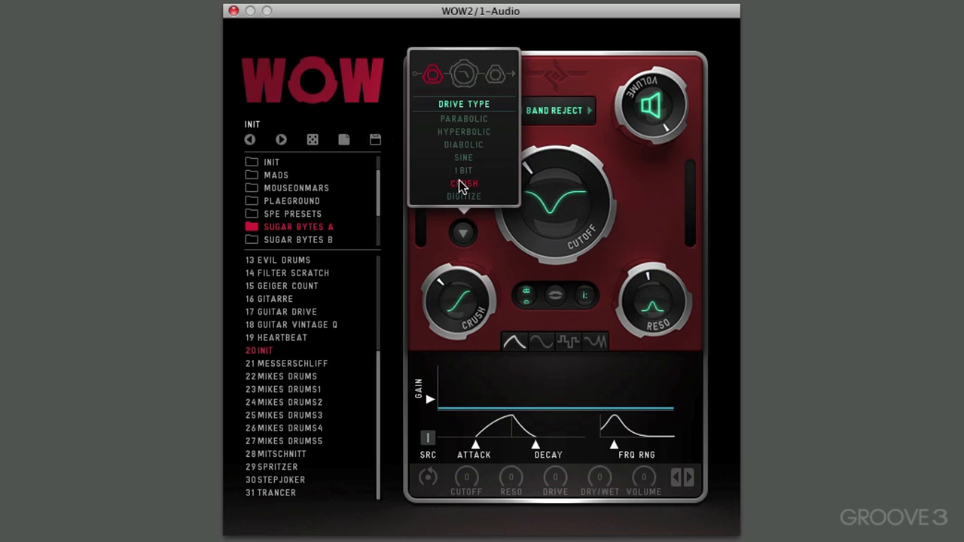
left_click(633, 164)
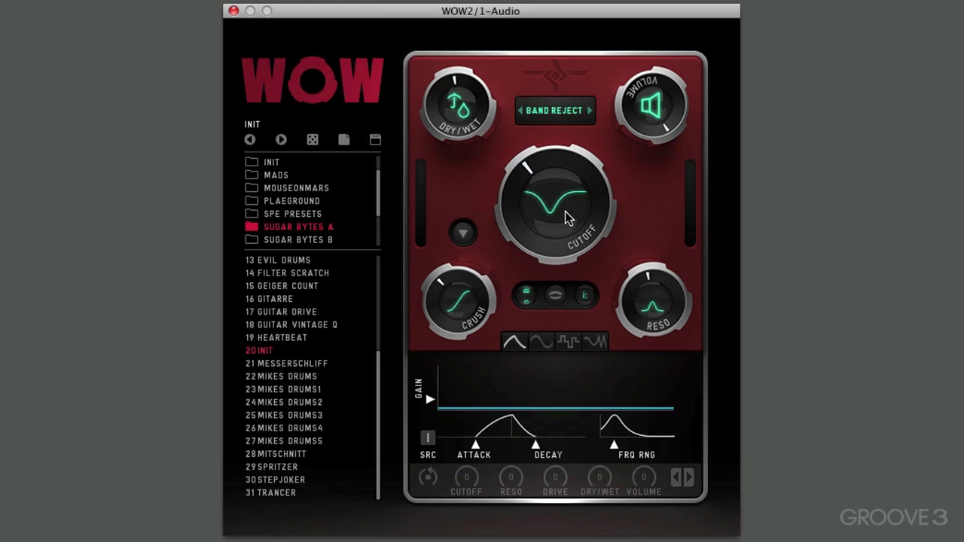
key("space")
left_click_drag(564, 211, 564, 180)
left_click_drag(461, 287, 456, 179)
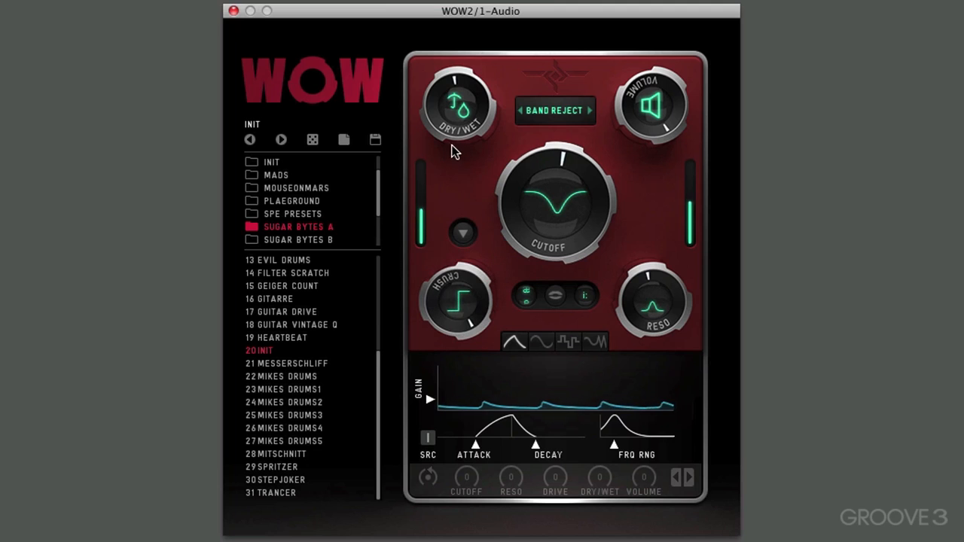
Set the dry/wet mix to fully wet and lower the Crush drive to about two thirds while sweeping the cutoff.
left_click_drag(458, 105, 457, 48)
left_click_drag(558, 224, 564, 266)
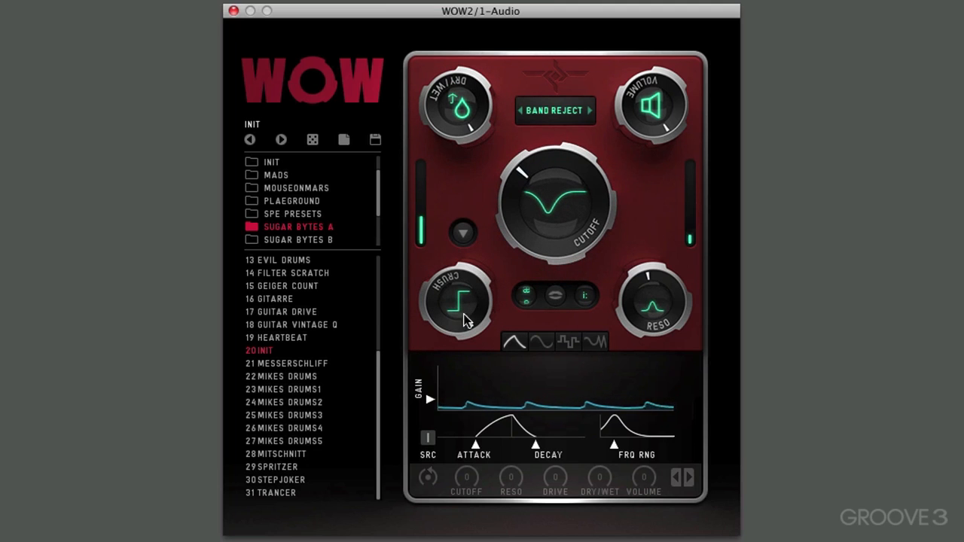
left_click_drag(462, 261, 465, 381)
left_click_drag(553, 214, 551, 158)
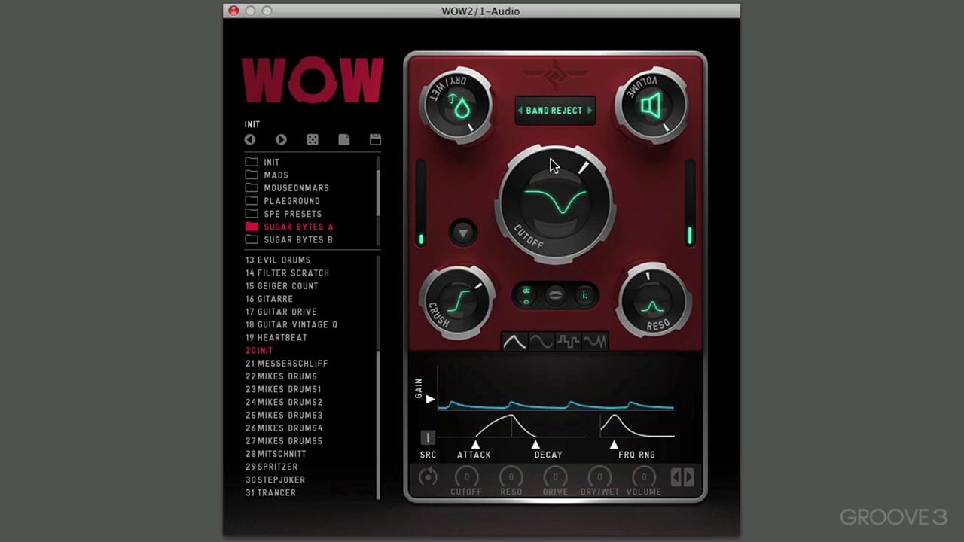
Vary cutoff, resonance and Crush drive during playback, leaving resonance at about two thirds and cutoff just below its midpoint.
mouse_move(550, 211)
left_mouse_down()
mouse_move(547, 163)
mouse_move(548, 226)
left_mouse_up()
left_click_drag(670, 286, 667, 265)
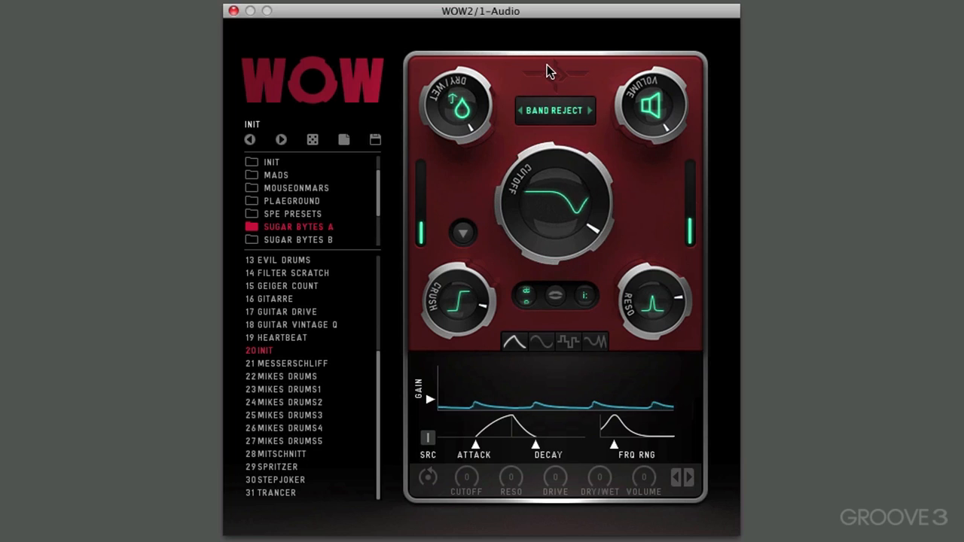
left_click_drag(548, 158, 554, 195)
left_click_drag(640, 282, 642, 303)
left_click_drag(465, 316, 466, 299)
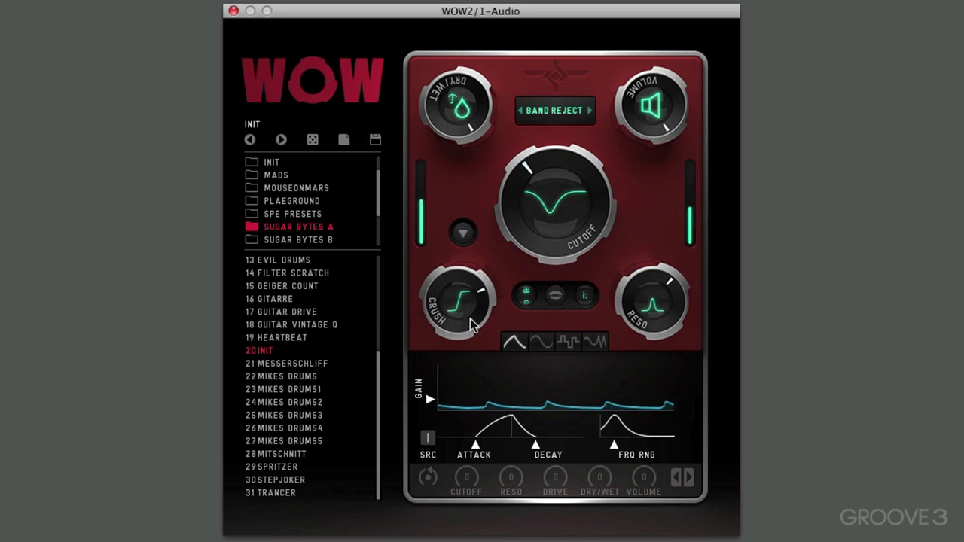
left_click_drag(559, 178, 553, 205)
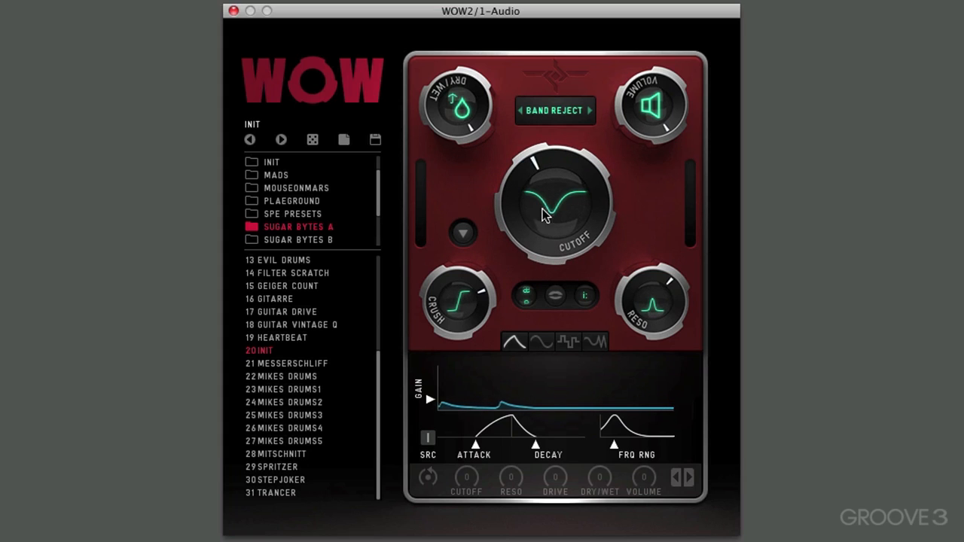
Switch the drive type to Digitize and audition it with drive and resonance at maximum and the cutoff at about two thirds.
left_click(463, 233)
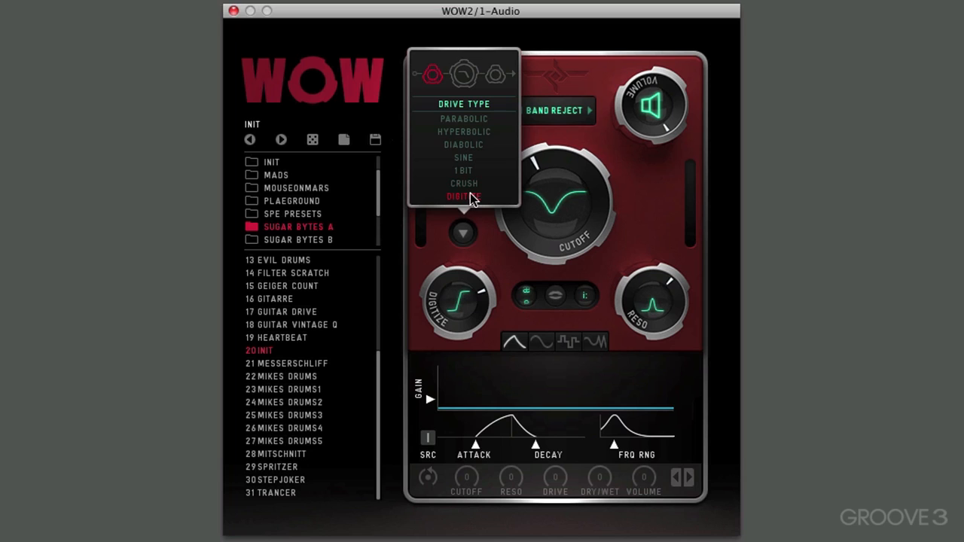
left_click(624, 192)
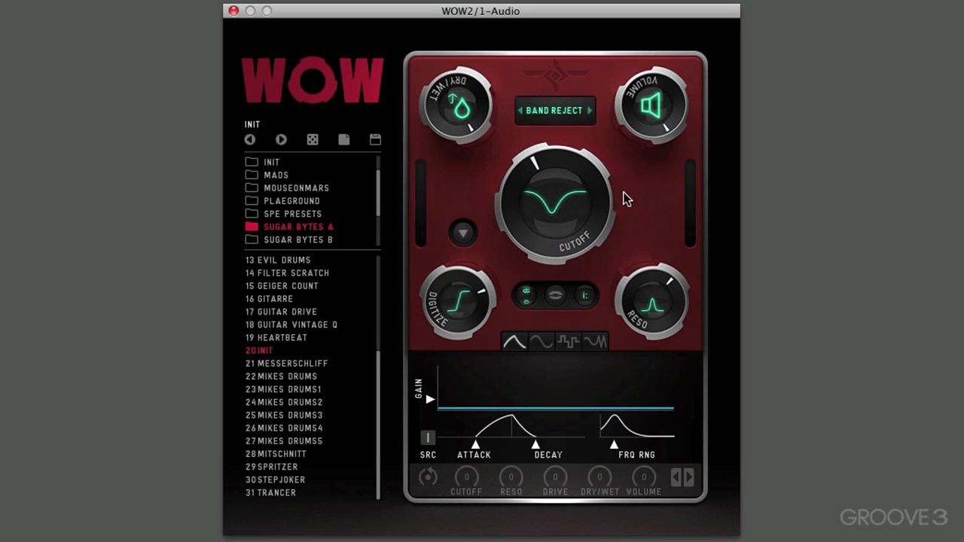
key("space")
left_click_drag(467, 293, 466, 278)
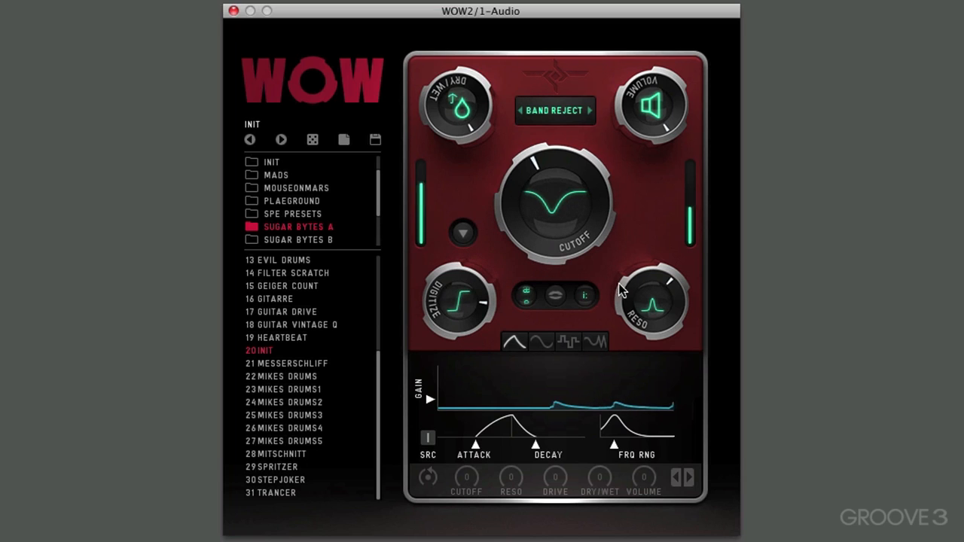
left_click_drag(541, 161, 562, 162)
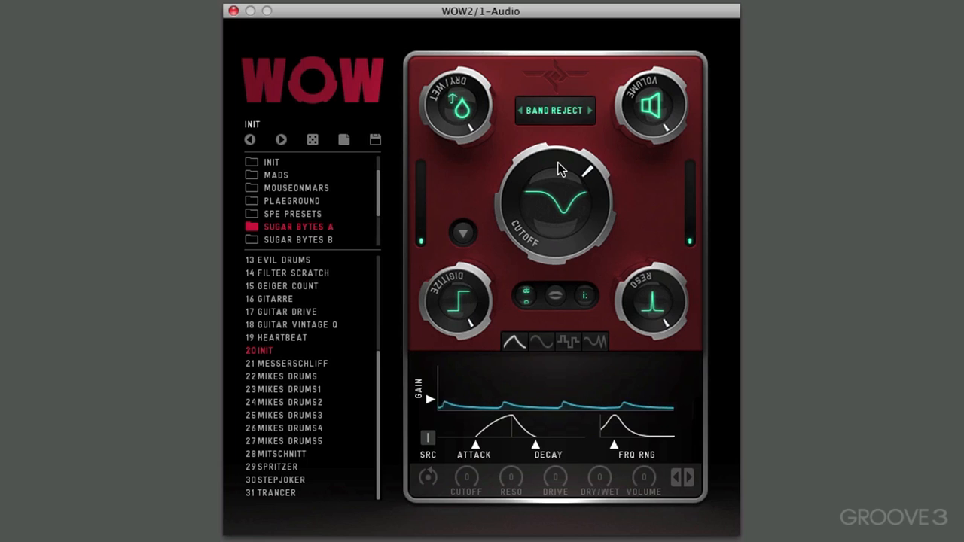
left_click_drag(561, 172, 562, 175)
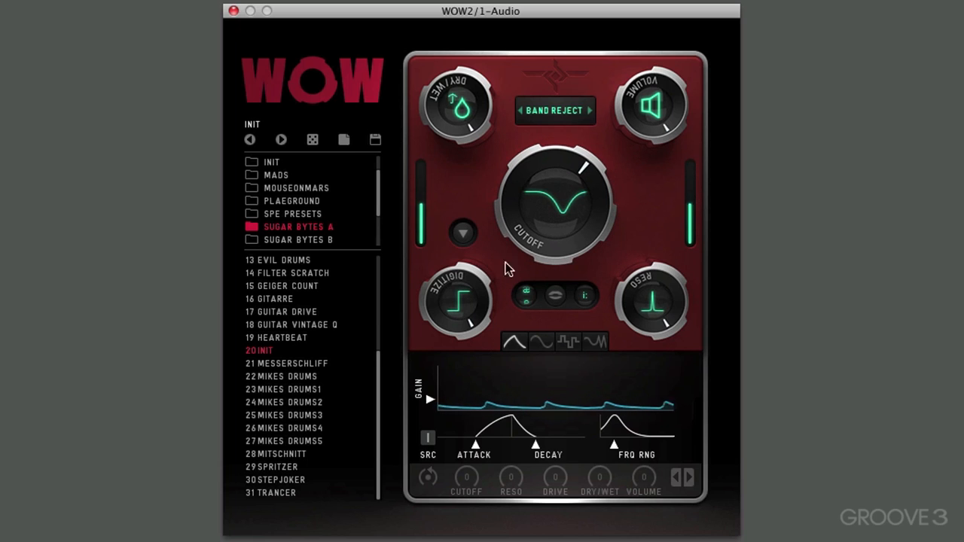
Turn vowel mode back on and vary the Digitize drive and cutoff, ending with full drive and the cutoff near its midpoint.
left_click_drag(474, 300, 473, 340)
mouse_move(545, 221)
left_mouse_down()
mouse_move(549, 307)
mouse_move(559, 271)
mouse_move(550, 204)
left_mouse_up()
left_click(555, 294)
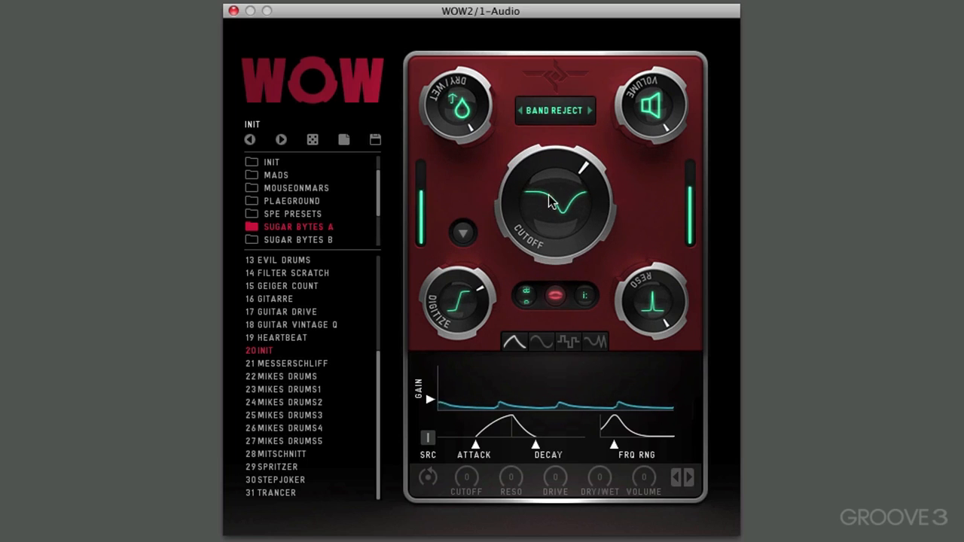
left_click_drag(466, 305, 471, 256)
left_click_drag(566, 221, 571, 252)
Reduce the dry/wet mix to just over half and sweep the Digitize drive and cutoff, leaving drive at maximum and cutoff at about three quarters.
left_click_drag(486, 120, 473, 181)
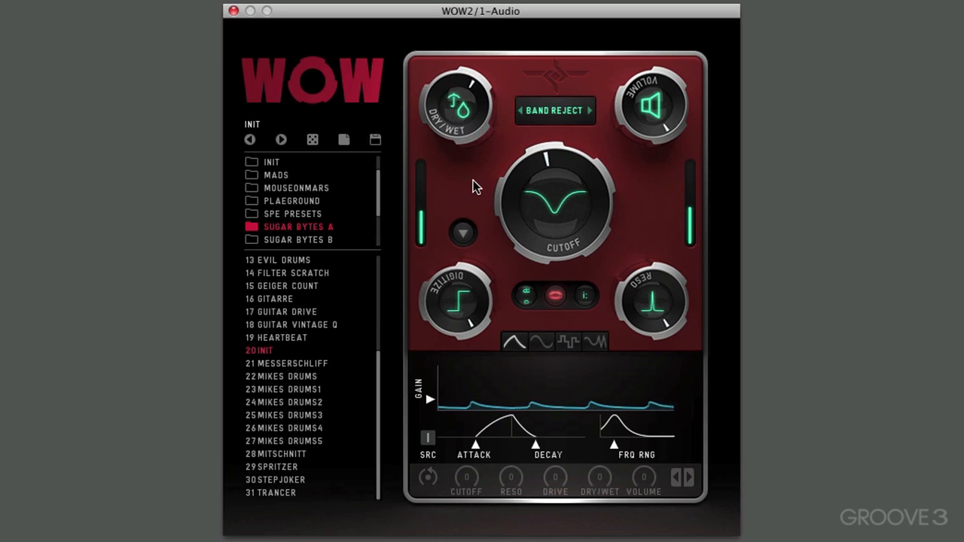
left_click_drag(461, 305, 464, 332)
left_click_drag(539, 199, 556, 234)
left_click_drag(465, 285, 465, 234)
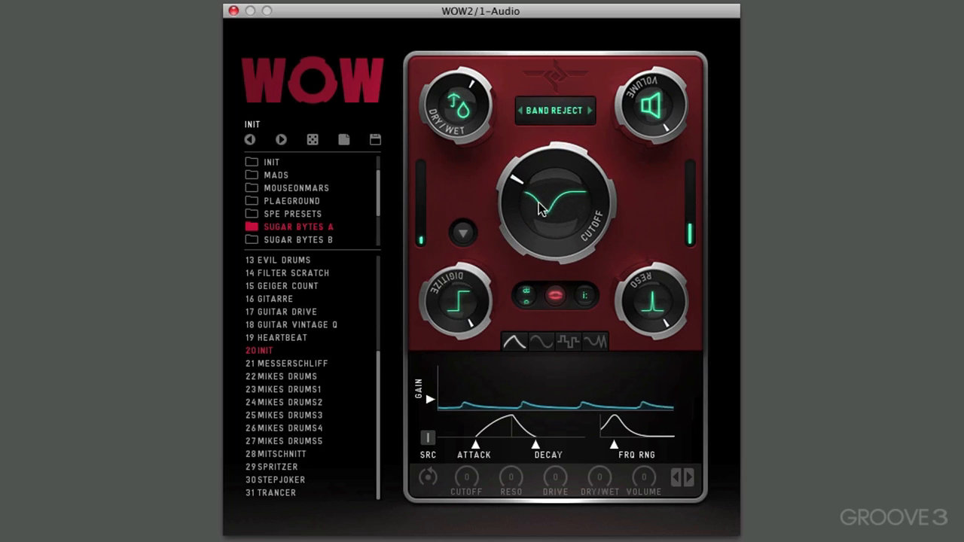
left_click_drag(537, 205, 537, 115)
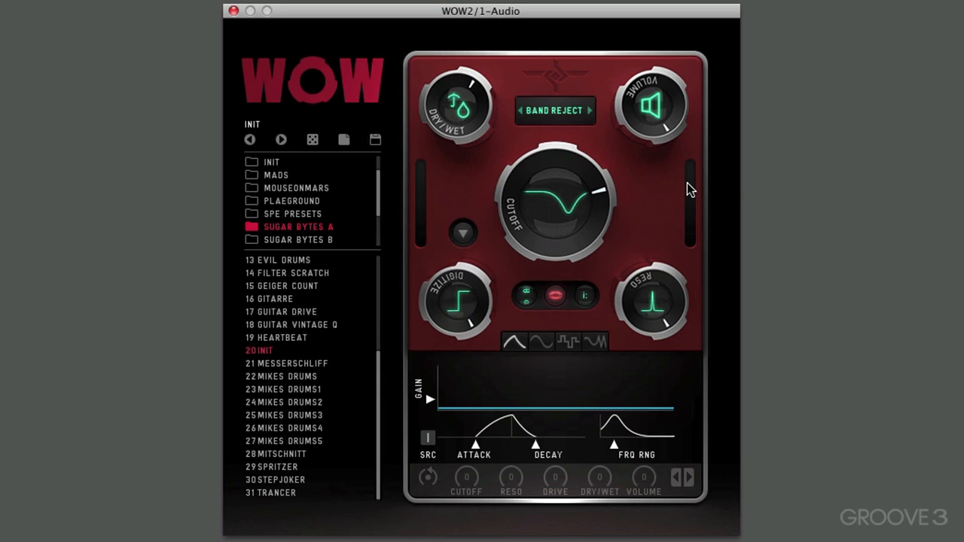
Resume playback, raise the cutoff to near fully open and increase the dry/wet mix to mostly wet.
key("space")
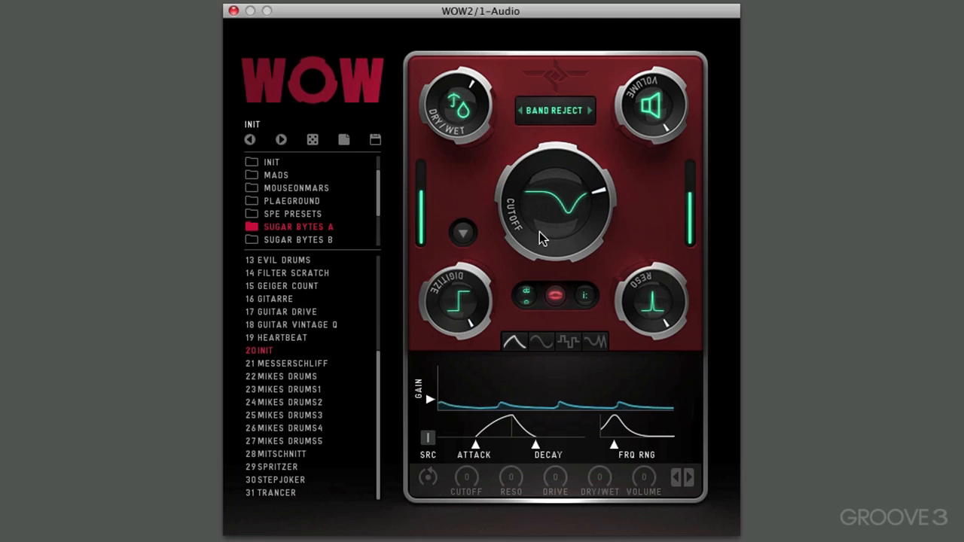
left_click_drag(540, 237, 543, 190)
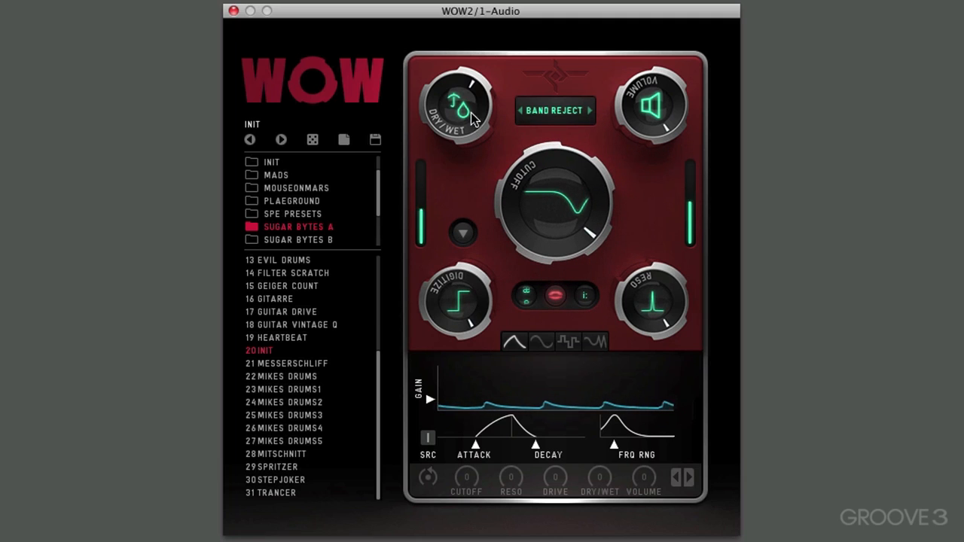
left_click_drag(473, 119, 464, 114)
Switch the drive type to Hyperbolic and stop playback.
left_click(463, 233)
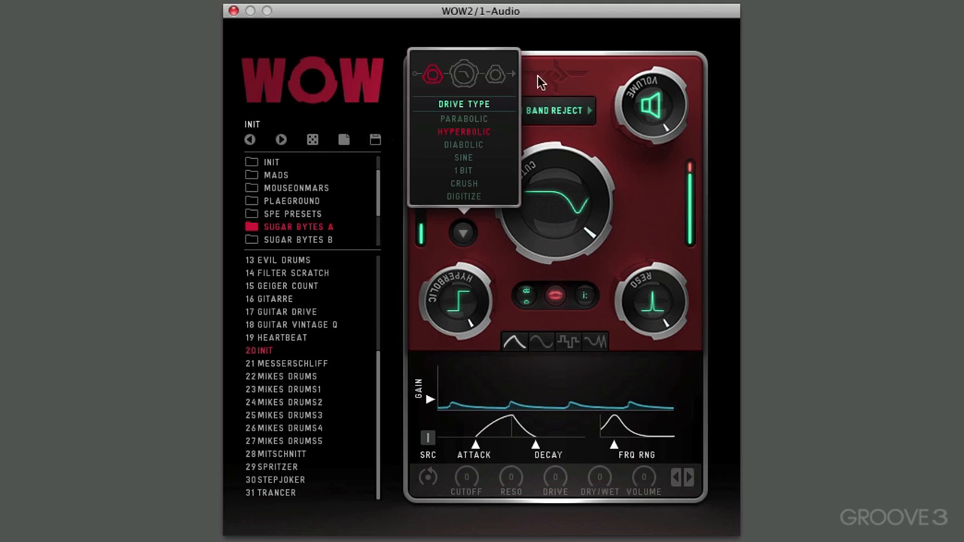
left_click(599, 74)
key("space")
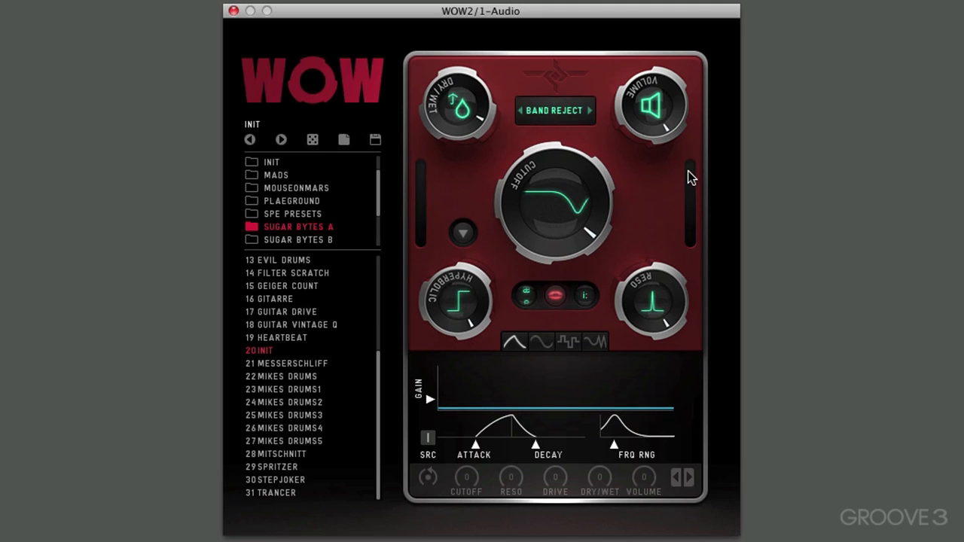
Lower the volume to about one quarter during playback and review the list of available filter types.
key("space")
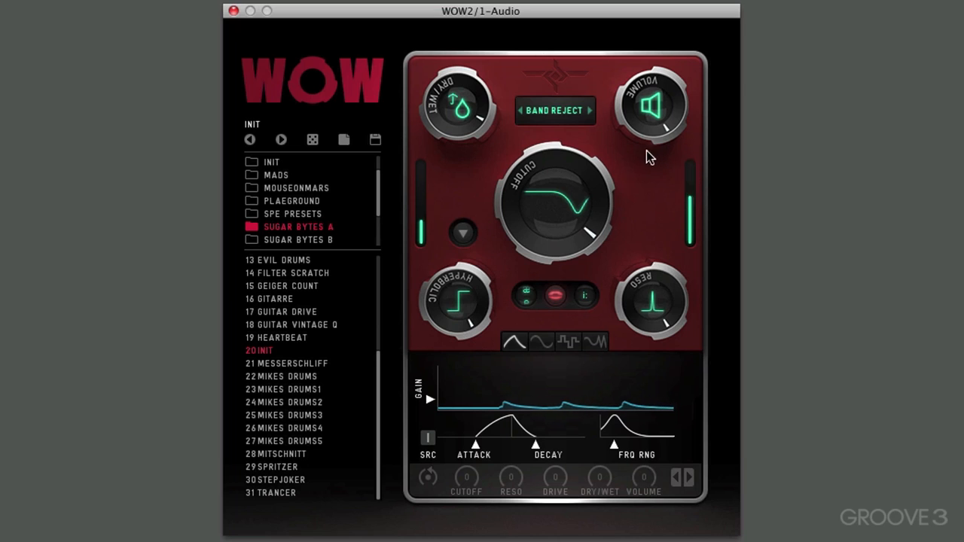
left_click_drag(653, 113, 658, 247)
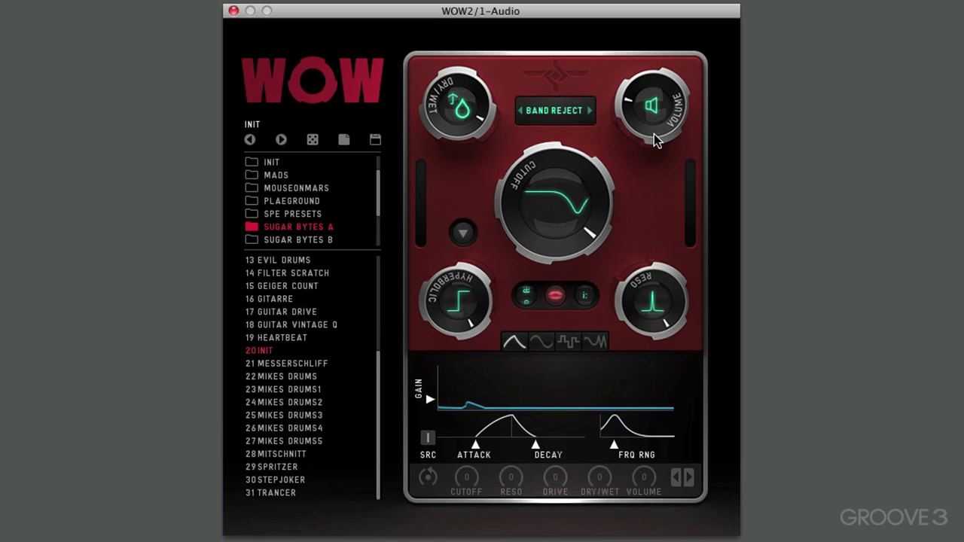
left_click(572, 117)
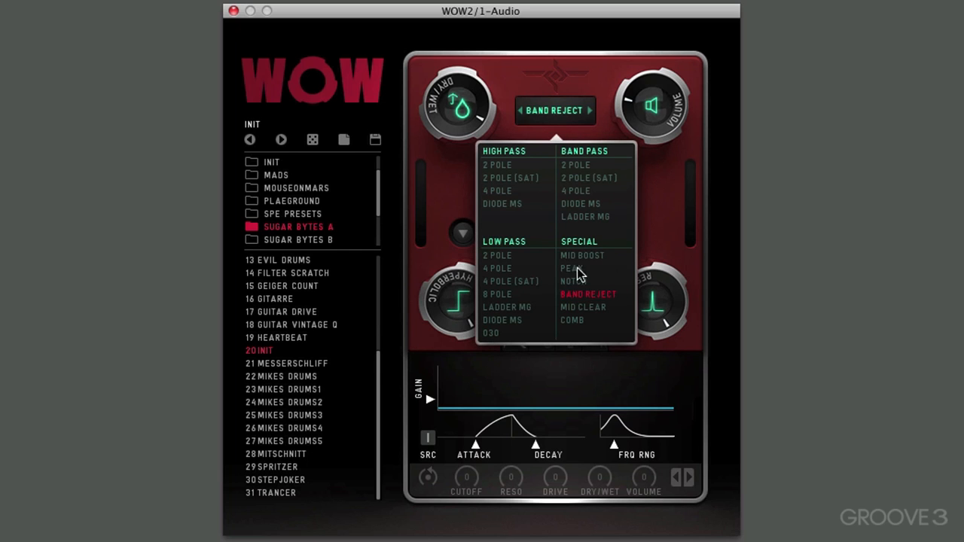
left_click(655, 200)
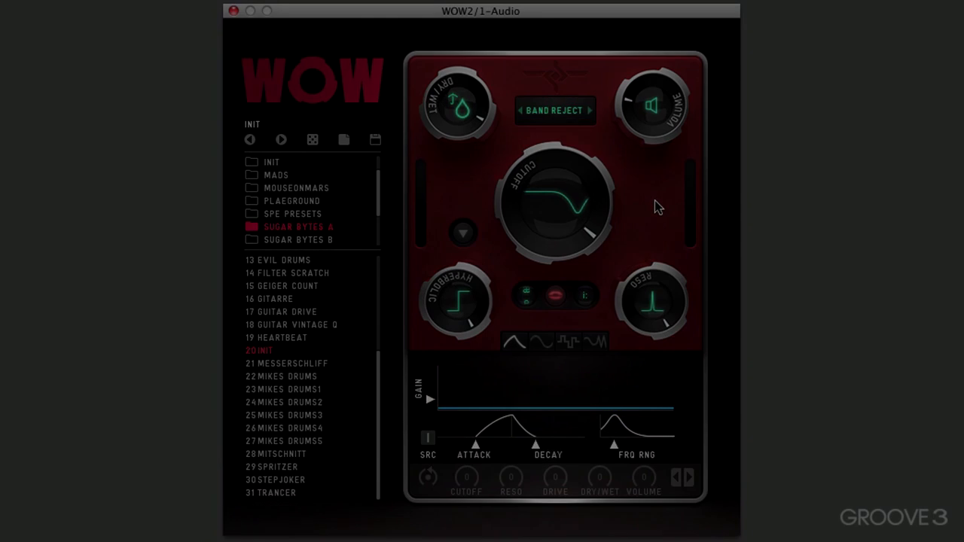